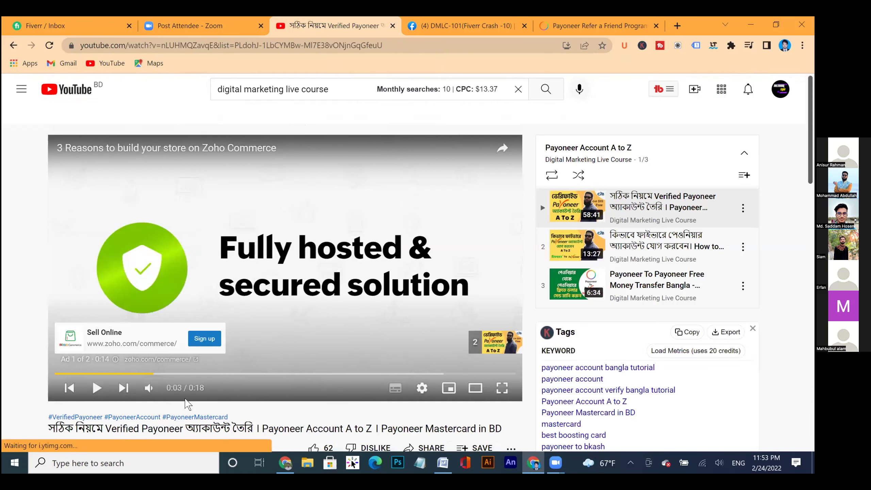
Open the description's rb.gy $25 referral link in a new browser tab.
scroll(187, 404, "down", 5)
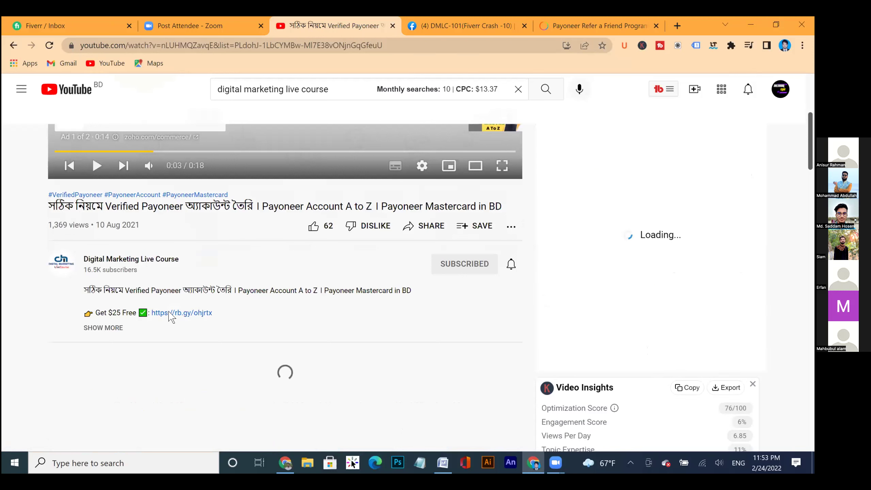
right_click(192, 318)
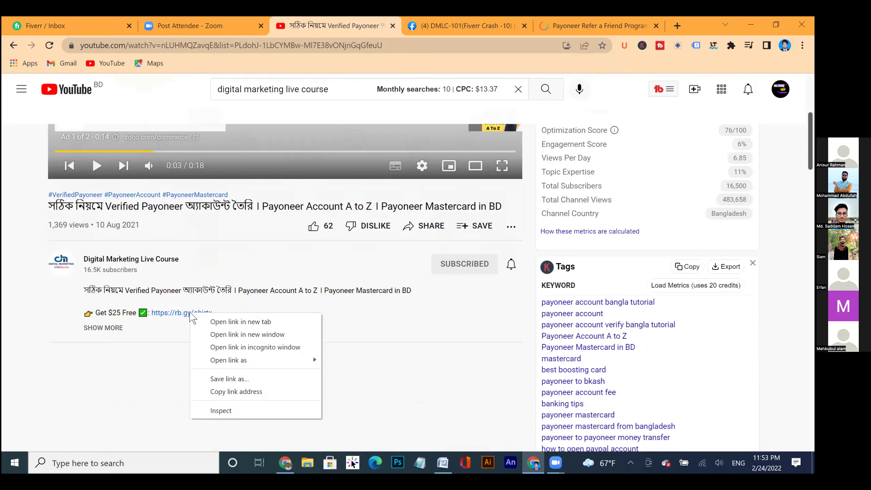
left_click(218, 322)
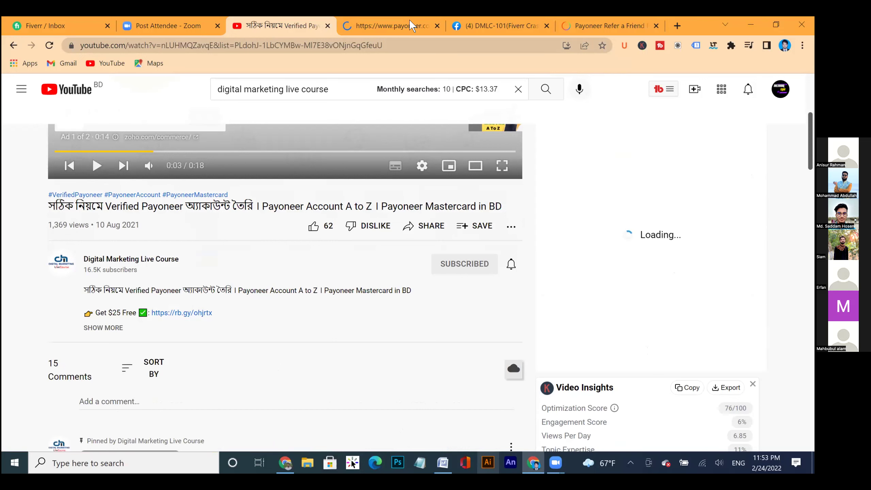
On the Payoneer referral page, start the 'SIGN UP AND EARN $25*' offer.
left_click(370, 30)
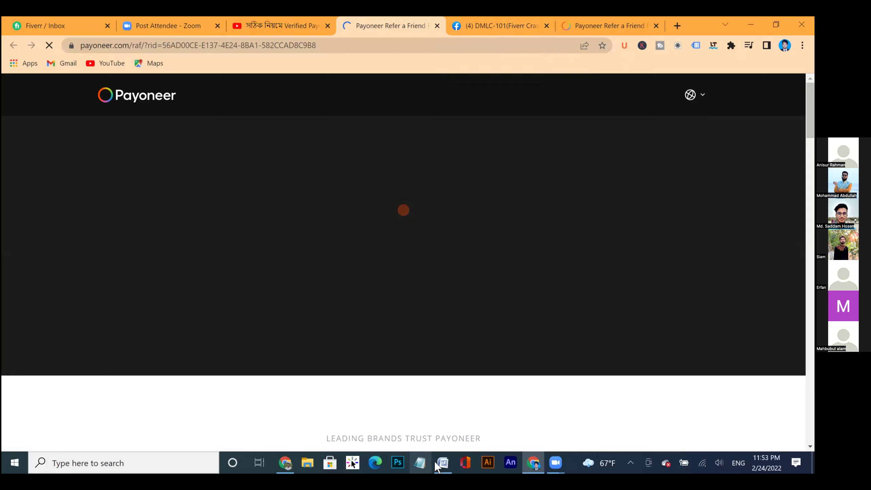
mouse_move(435, 464)
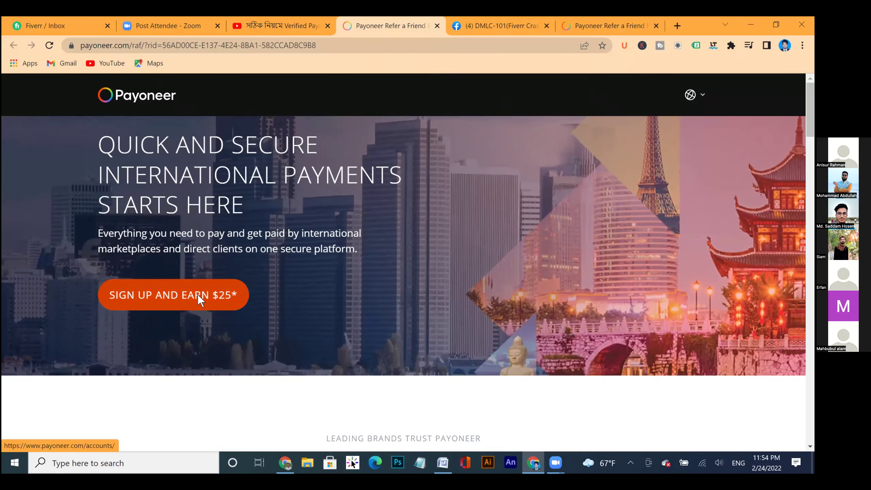
left_click(198, 295)
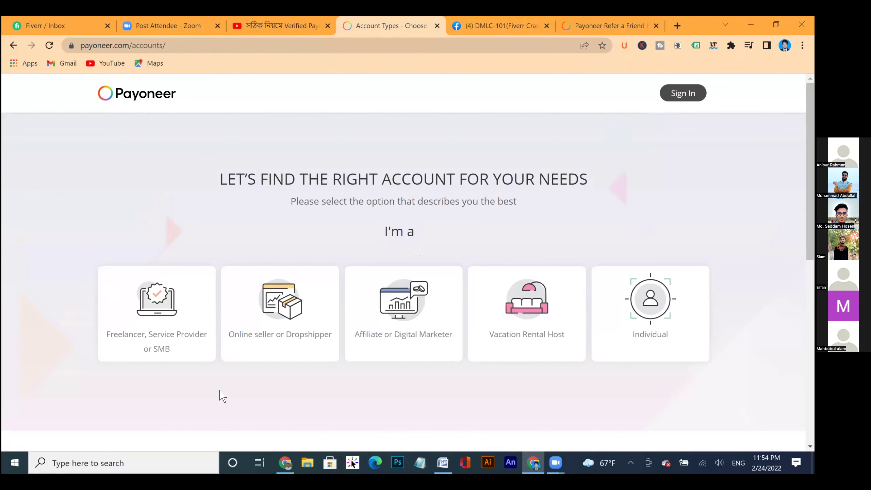
Identify as a freelancer, service provider or SMB in the account finder.
scroll(633, 363, "down", 1)
scroll(649, 312, "down", 2)
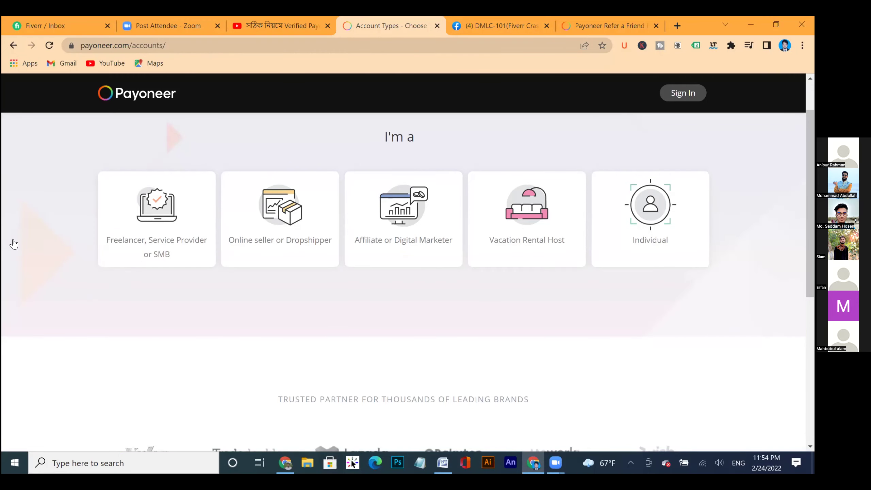
left_click(154, 226)
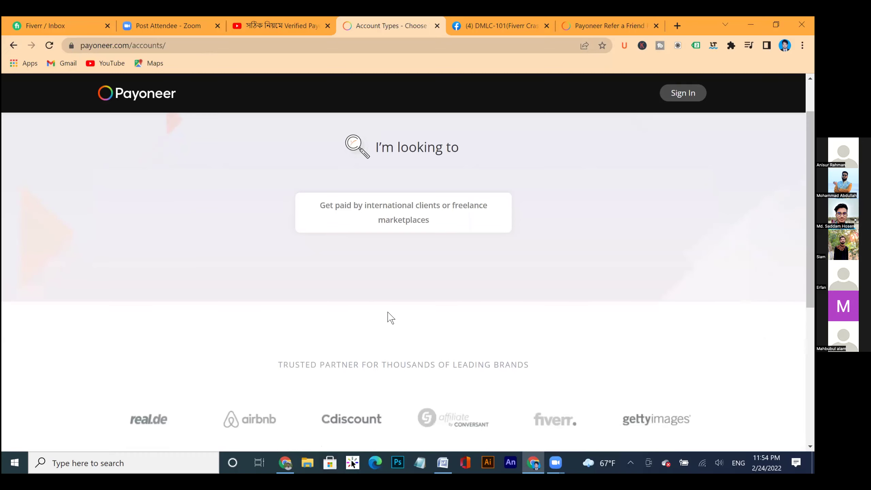
scroll(388, 313, "down", 2)
scroll(388, 313, "up", 2)
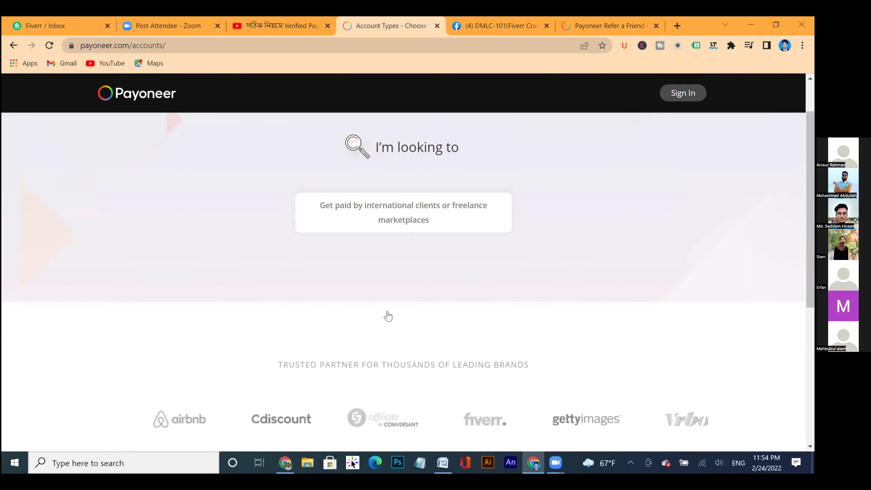
scroll(388, 313, "down", 2)
scroll(391, 318, "down", 3)
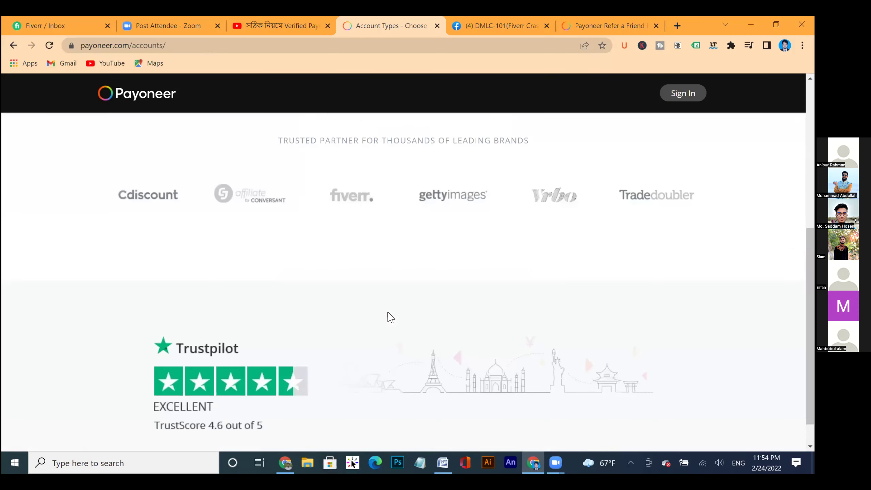
scroll(391, 318, "down", 1)
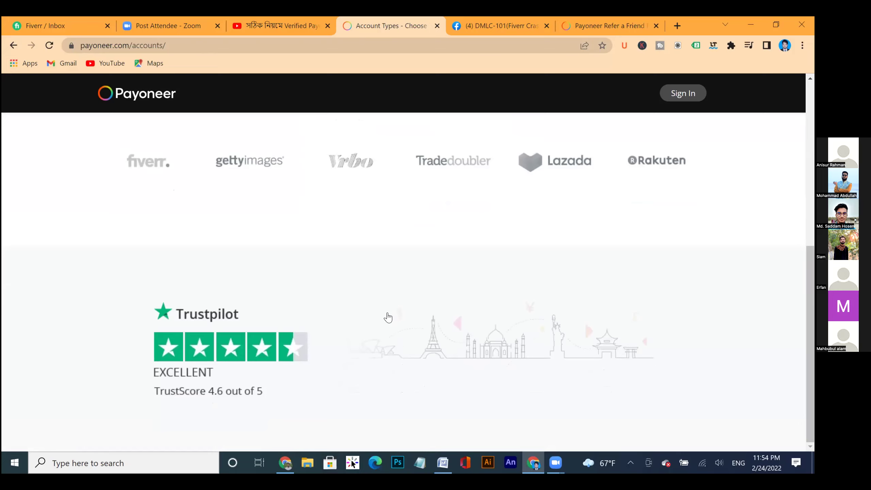
scroll(388, 318, "up", 5)
scroll(387, 318, "up", 4)
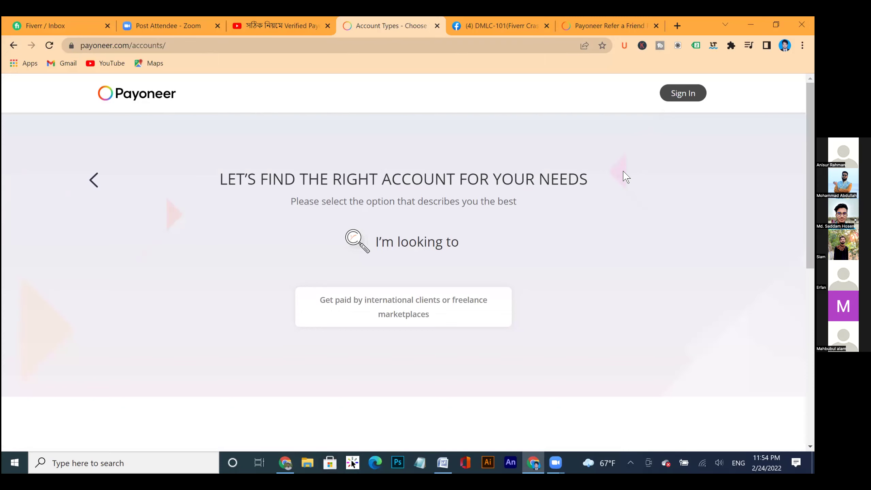
Choose getting paid by international clients, with monthly volume between $10,000 and $25,000.
left_click(411, 305)
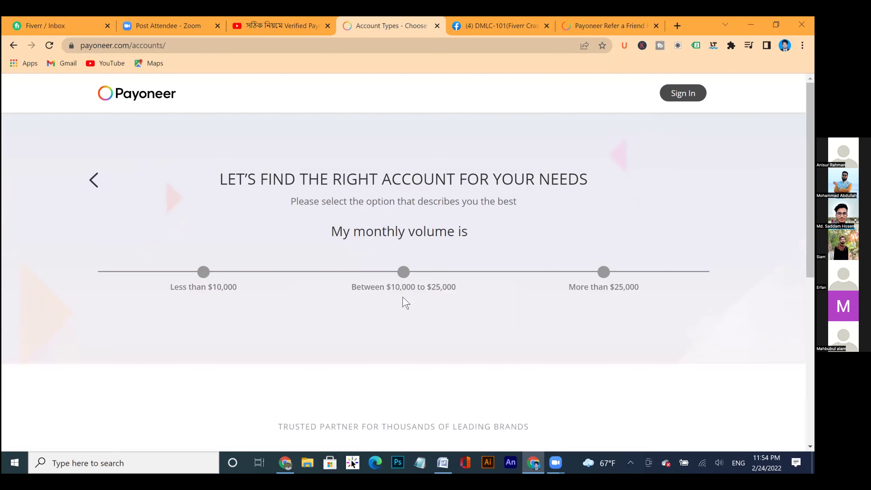
left_click(402, 295)
scroll(401, 295, "down", 5)
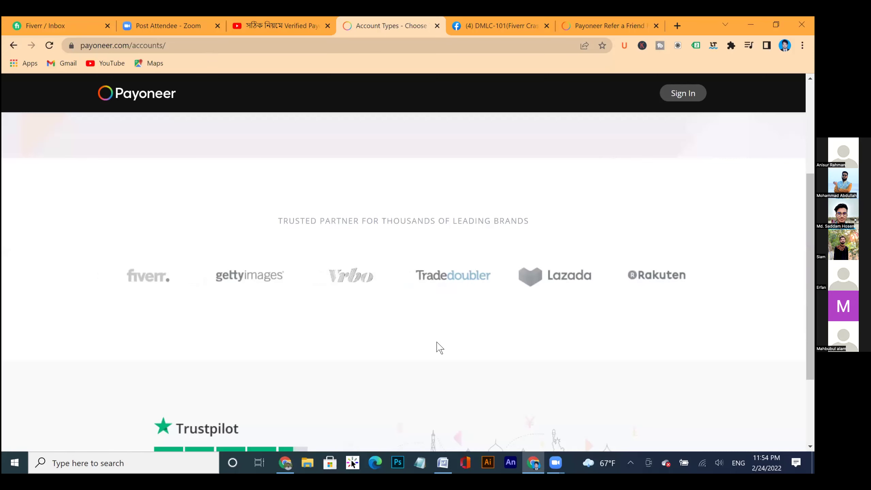
scroll(440, 347, "down", 2)
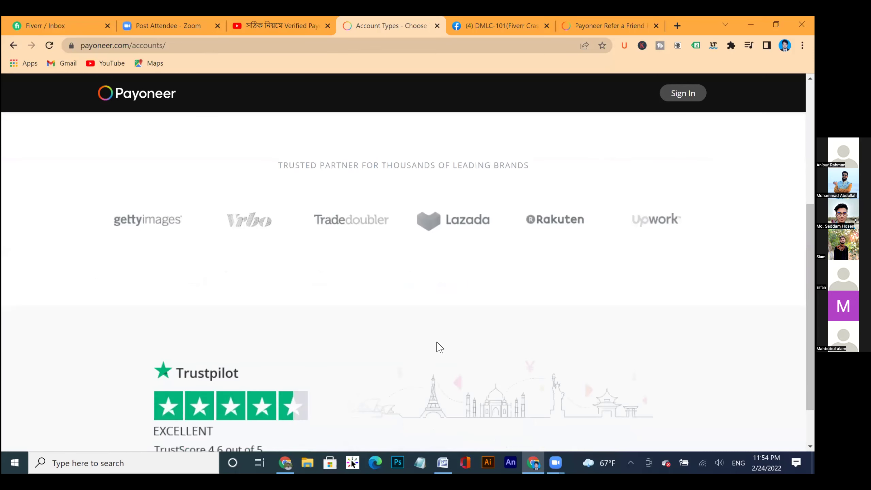
scroll(439, 348, "up", 2)
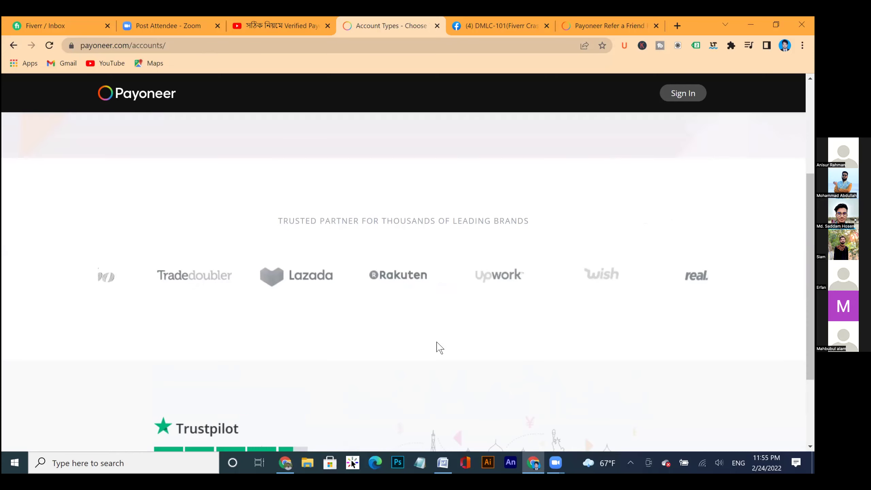
scroll(440, 348, "down", 4)
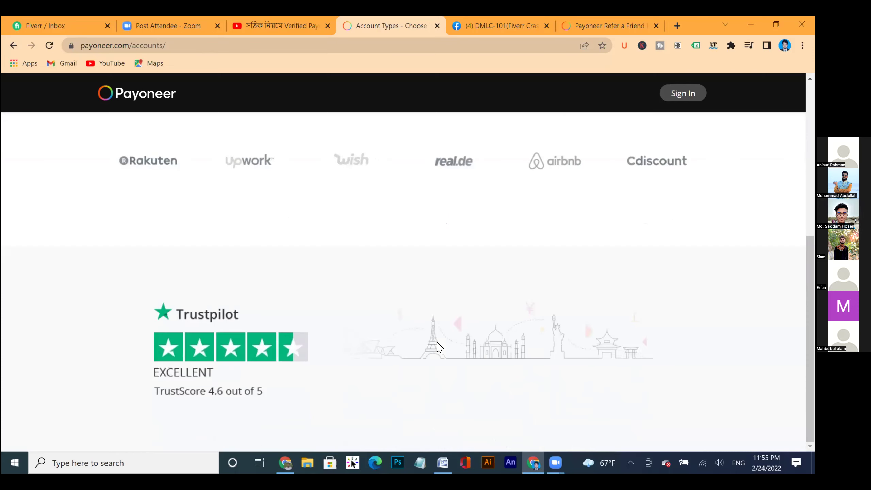
scroll(440, 347, "up", 9)
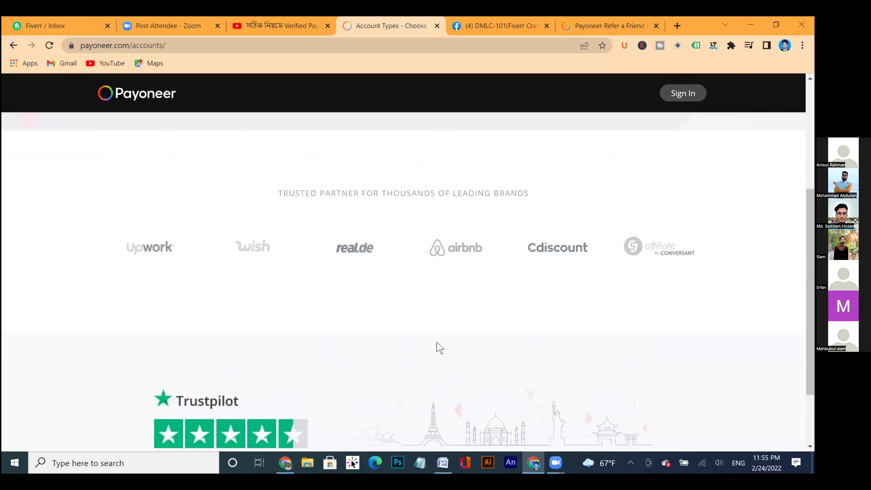
scroll(440, 347, "down", 9)
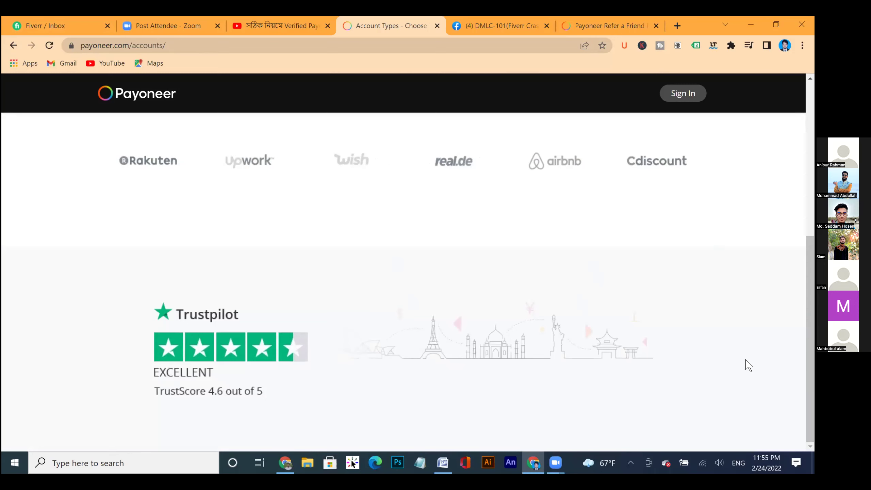
scroll(748, 365, "up", 2)
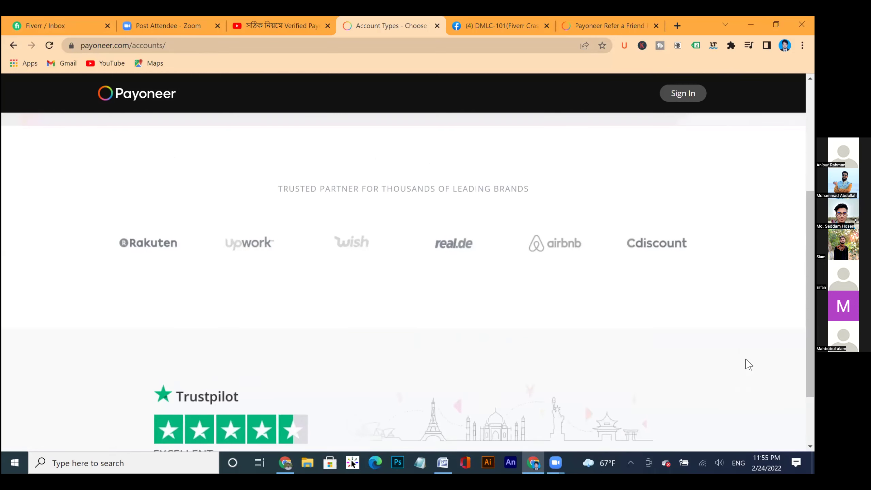
scroll(746, 364, "up", 5)
scroll(746, 364, "down", 8)
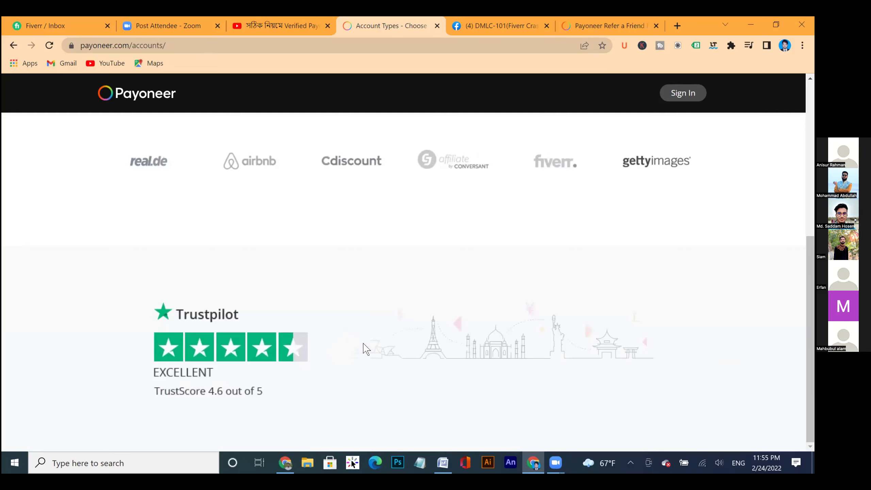
Go back, restart the referral sign-up, and choose Individual getting paid by international clients or marketplaces.
left_click(13, 45)
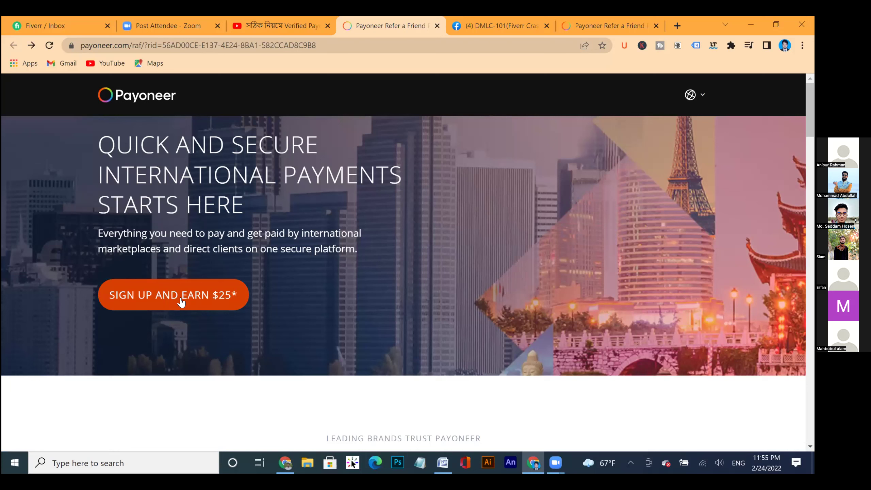
left_click(164, 296)
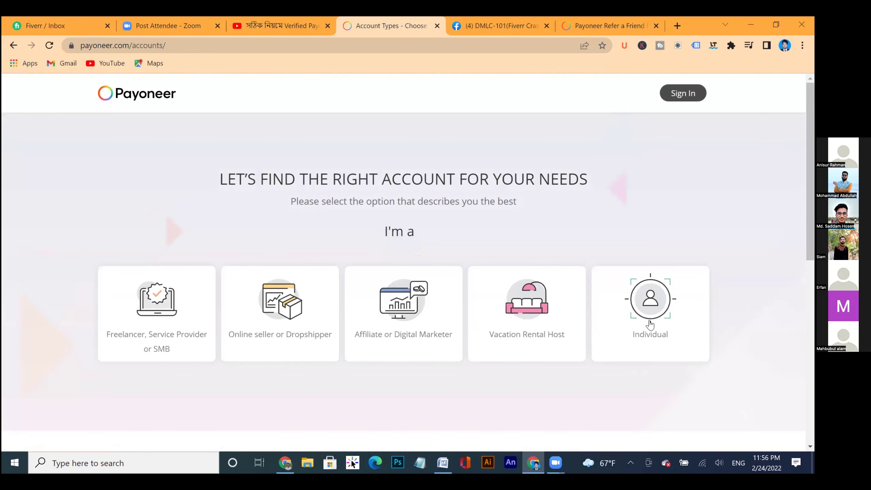
left_click(655, 315)
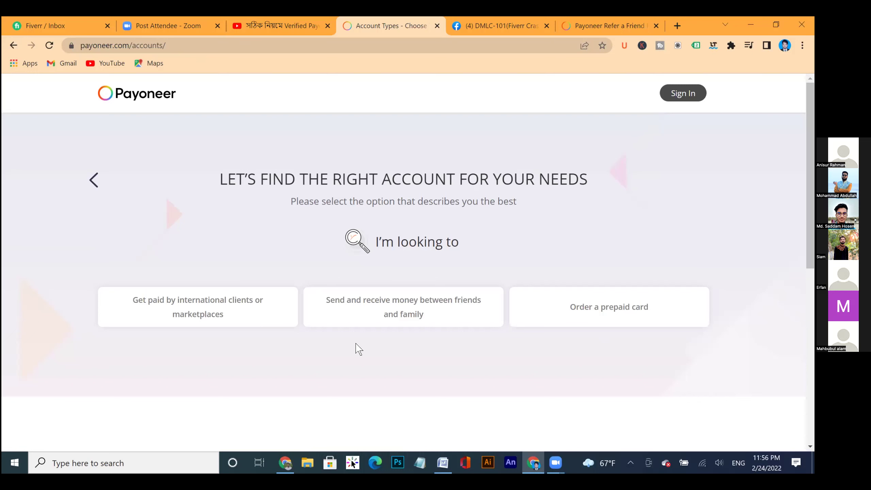
left_click(207, 309)
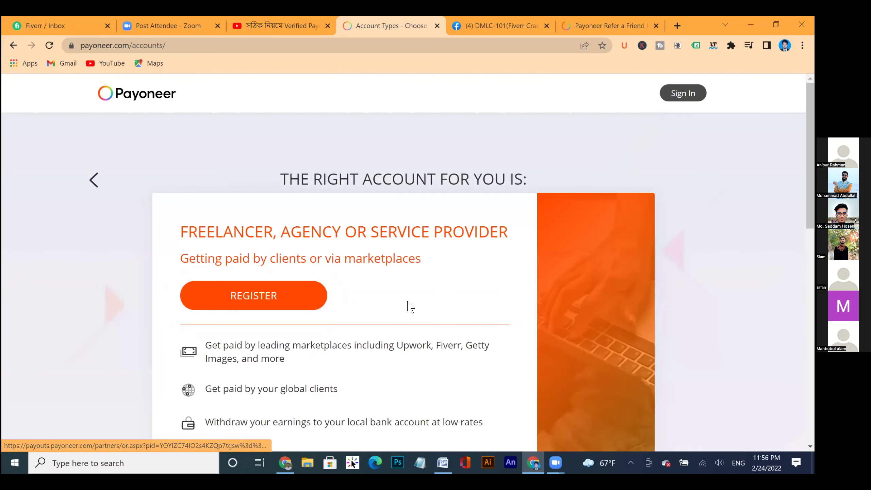
Begin registering the recommended freelancer account and enter the applicant's first and last name.
left_click(260, 300)
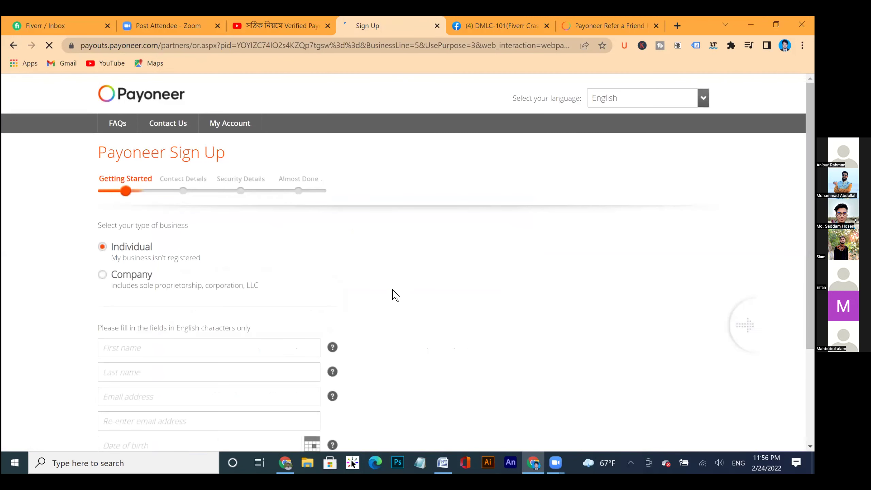
scroll(388, 297, "down", 3)
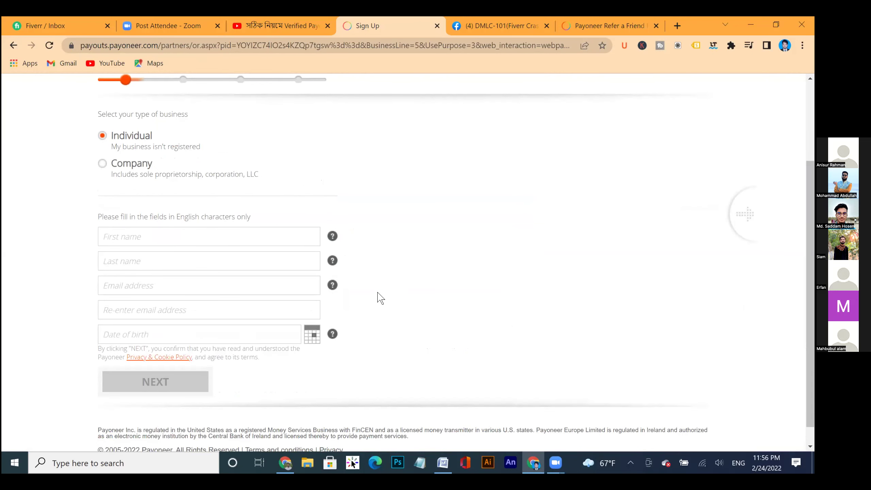
left_click(156, 235)
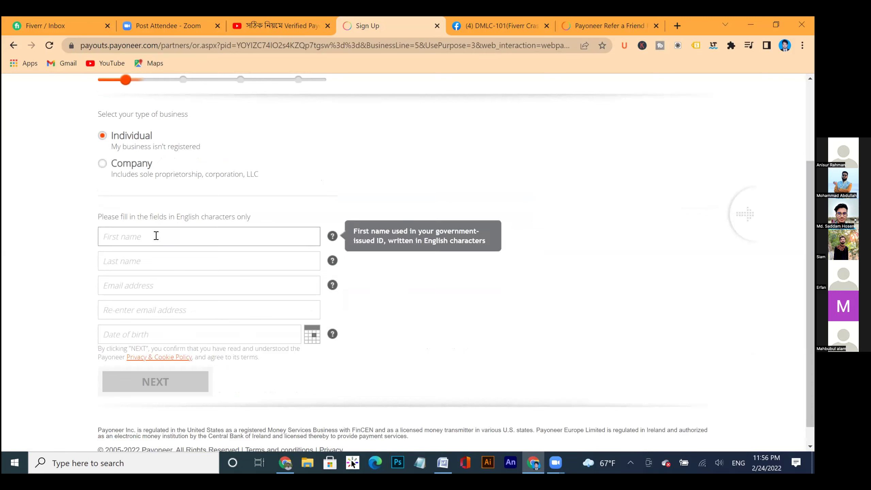
left_click(147, 260)
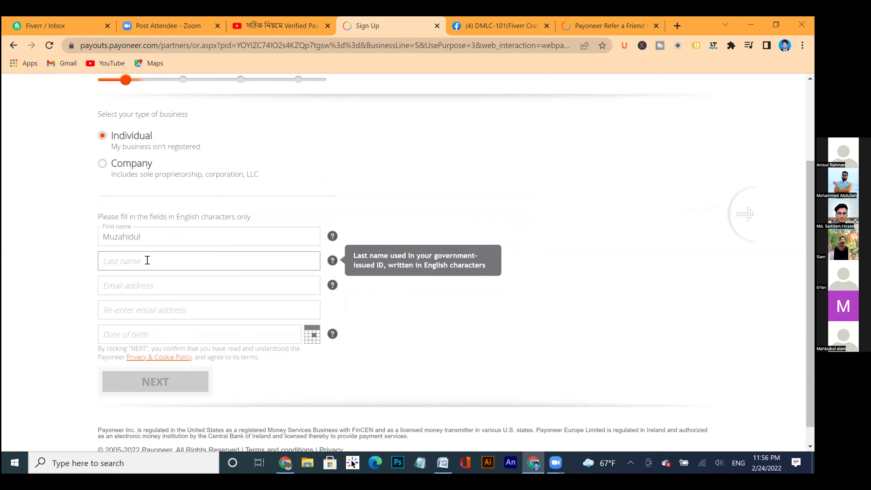
Type the applicant's e-mail address, then copy it into the confirmation field.
left_click(149, 286)
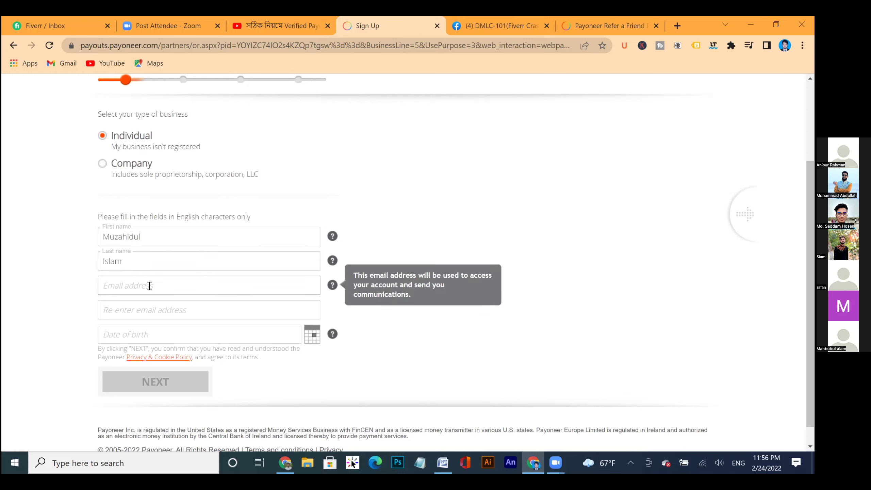
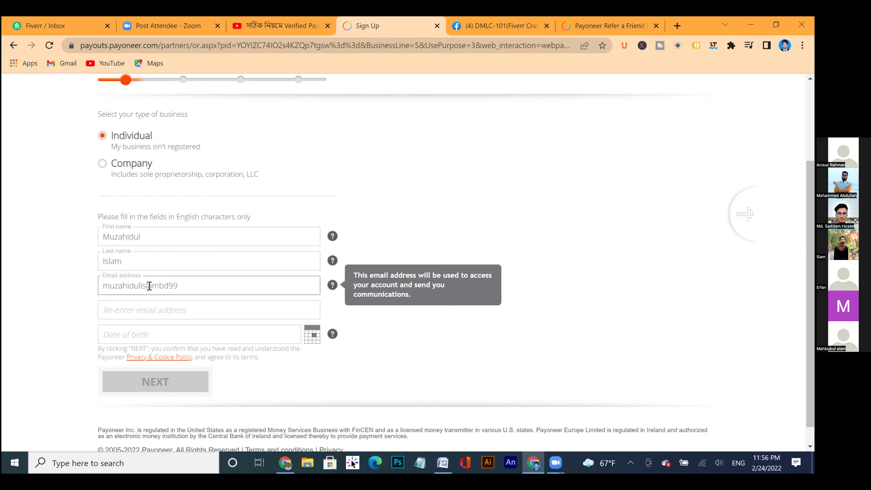
triple_click(175, 281)
key("ctrl+c")
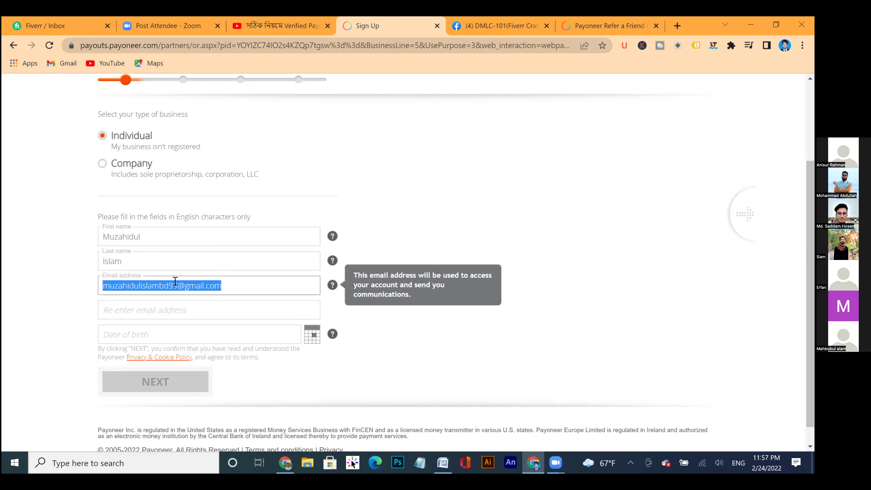
left_click(186, 310)
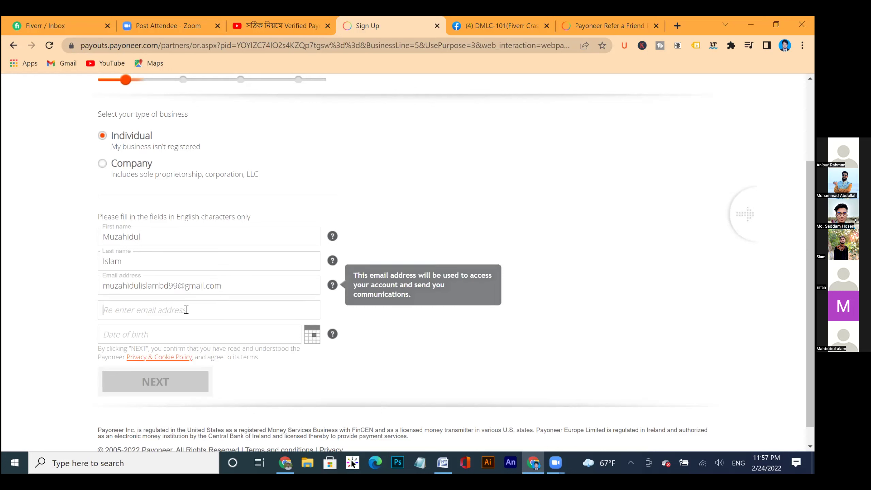
key("ctrl+v")
key("Tab")
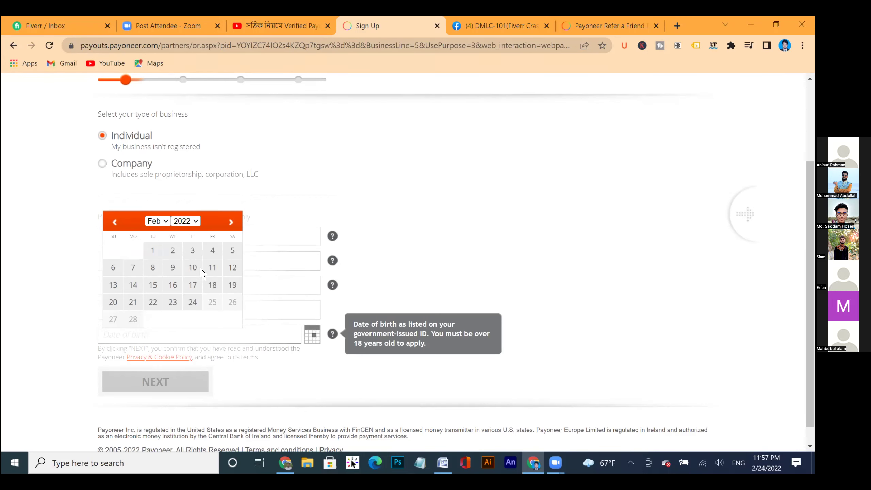
left_click(185, 221)
scroll(188, 383, "up", 5)
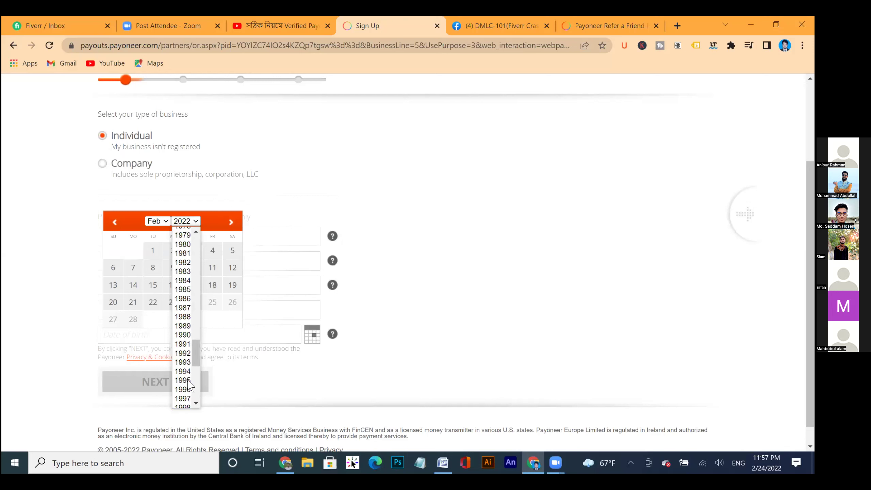
left_click(185, 398)
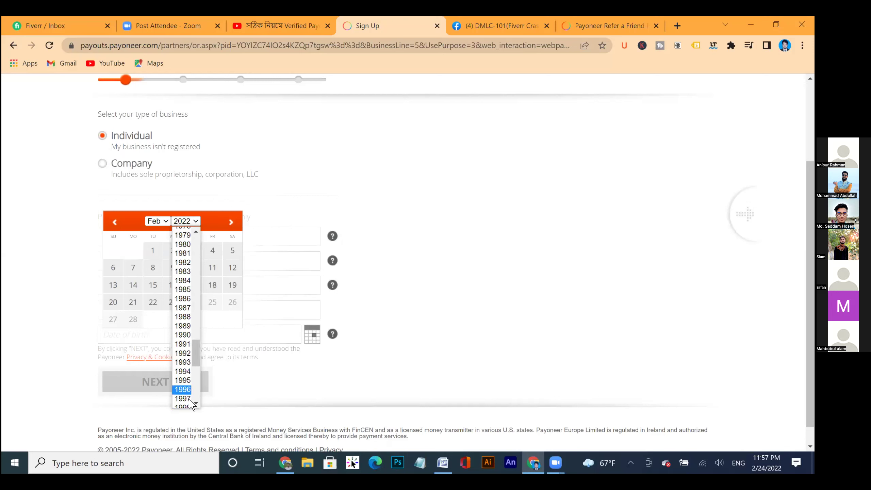
left_click(165, 222)
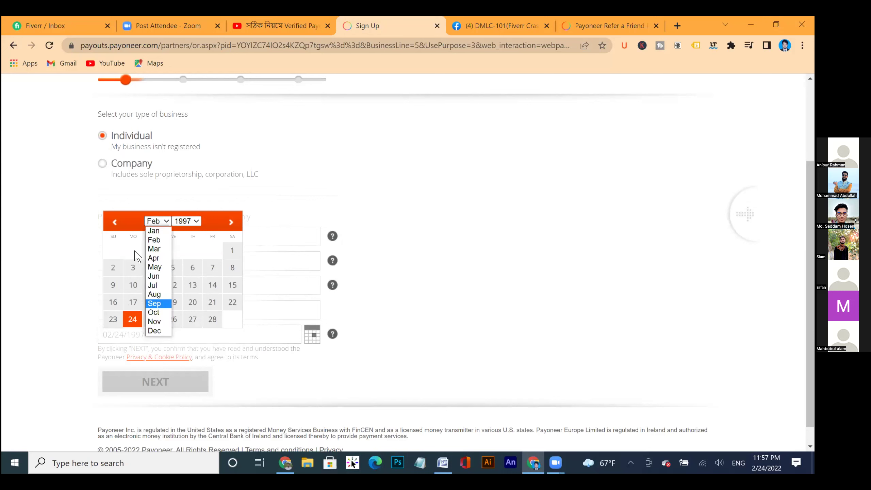
key("Return")
left_click(240, 335)
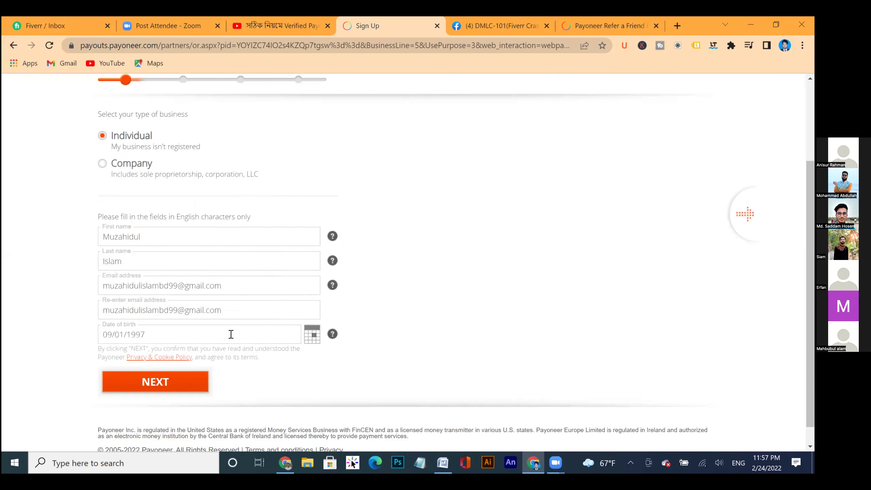
scroll(201, 266, "down", 1)
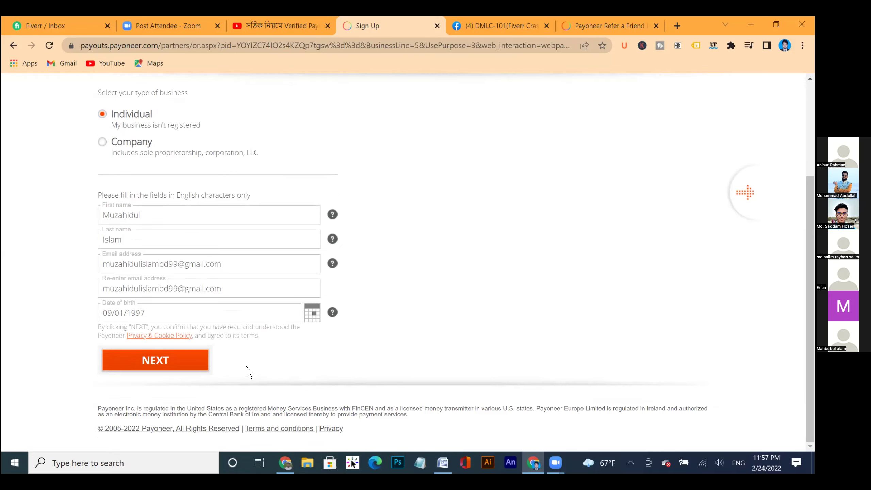
Continue to Contact Details and autofill the home address from the first saved entry.
left_click(173, 366)
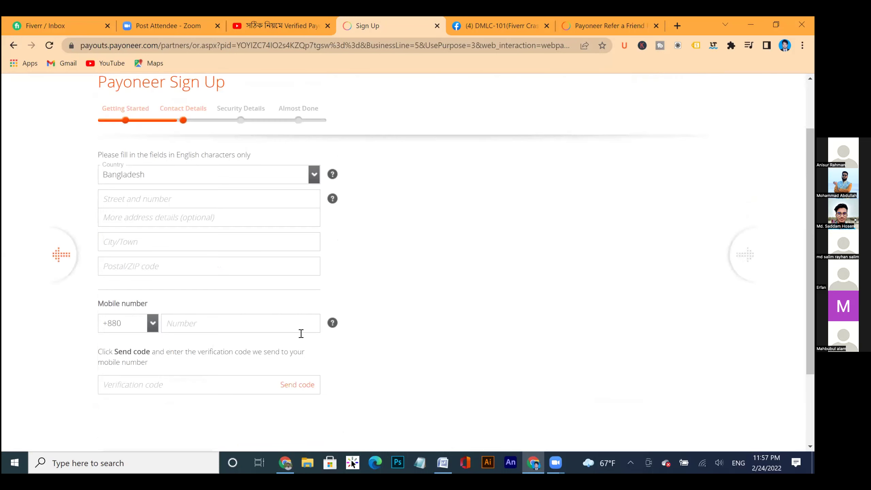
scroll(285, 325, "up", 2)
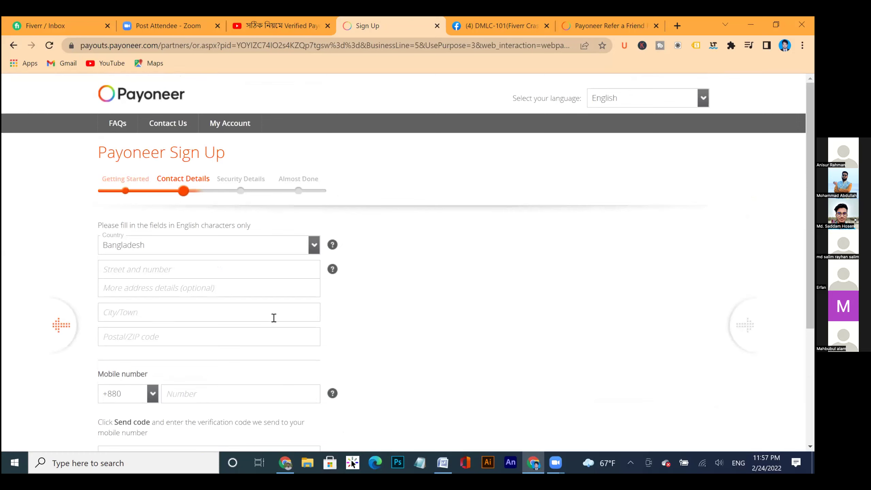
left_click(148, 271)
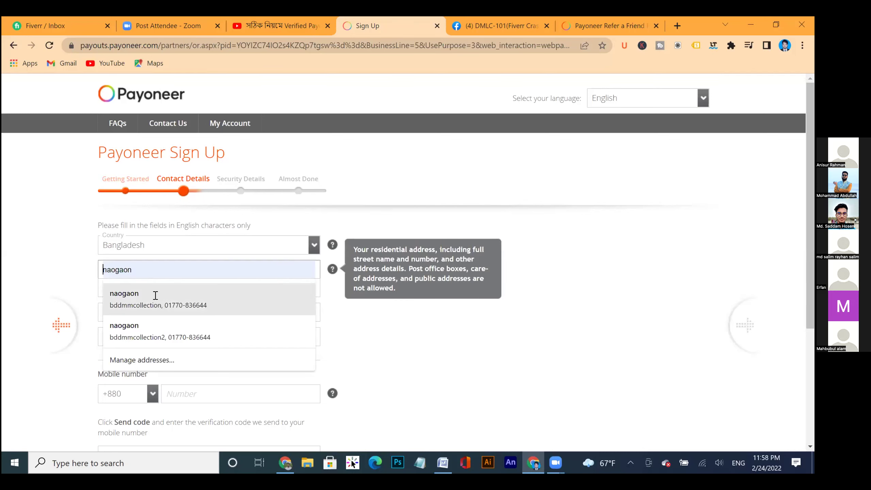
left_click(178, 292)
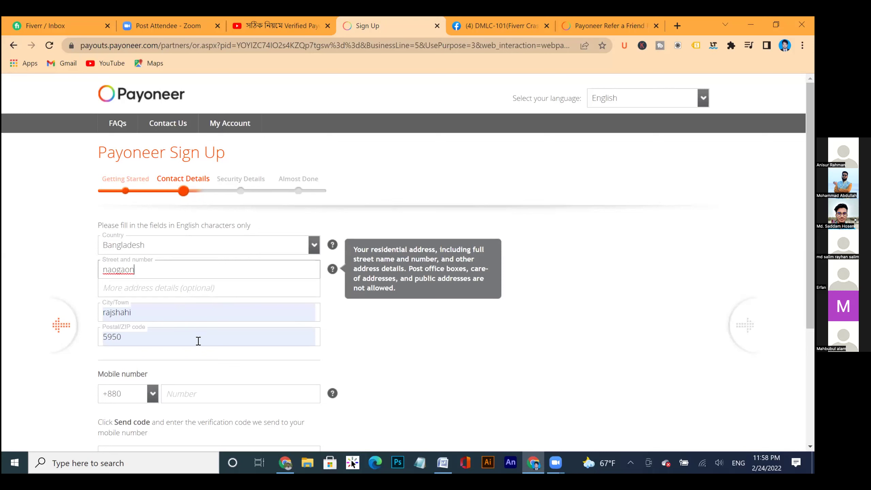
Autofill the saved mobile number and delete its leading zero.
scroll(198, 342, "down", 1)
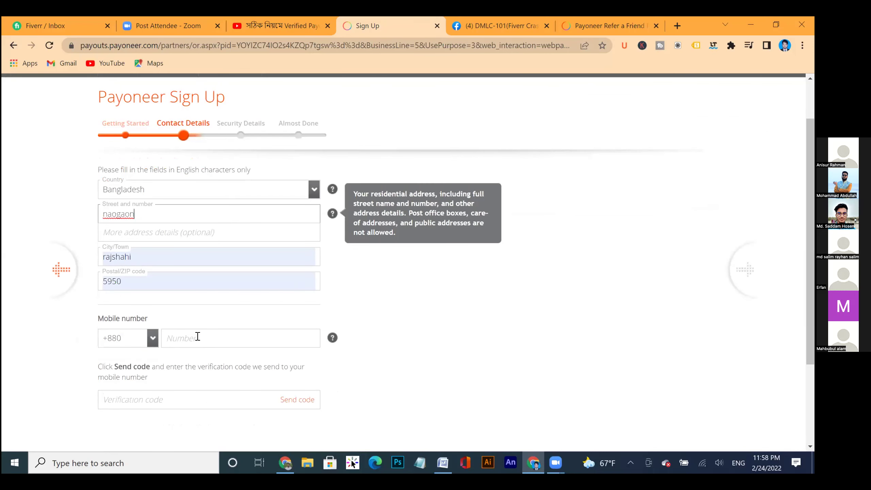
left_click(209, 339)
mouse_move(185, 359)
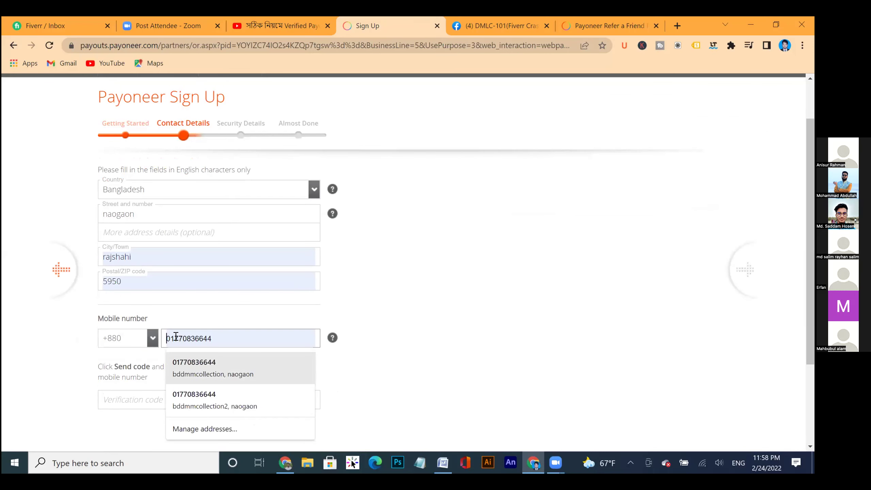
key("Return")
left_click(175, 341)
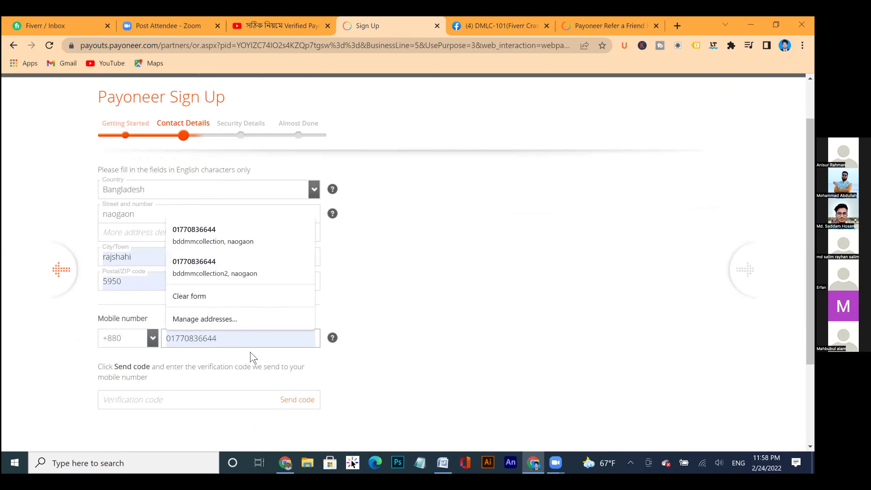
key("BackSpace")
left_click(294, 386)
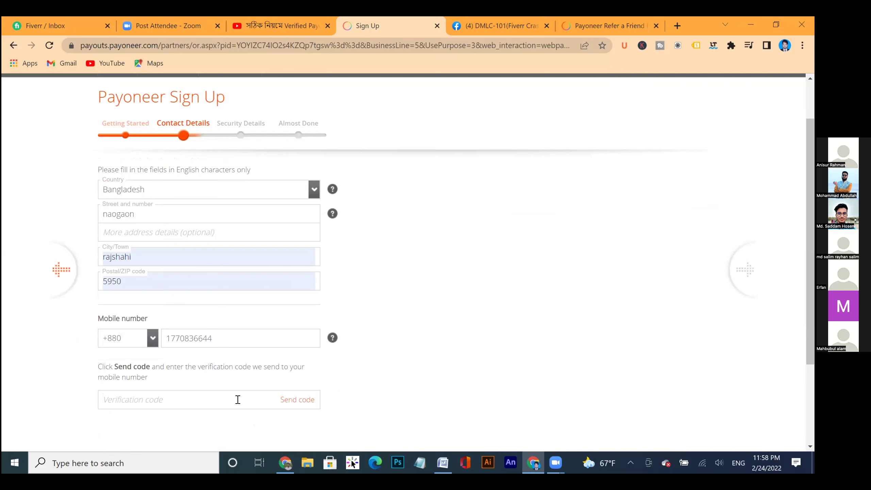
Request a phone verification code, enter the received code, and proceed to Security Details.
scroll(281, 351, "down", 2)
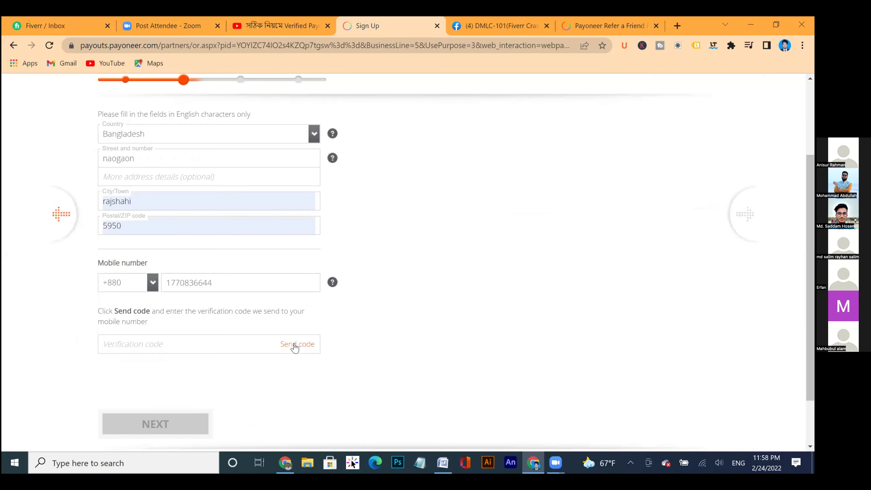
left_click(298, 345)
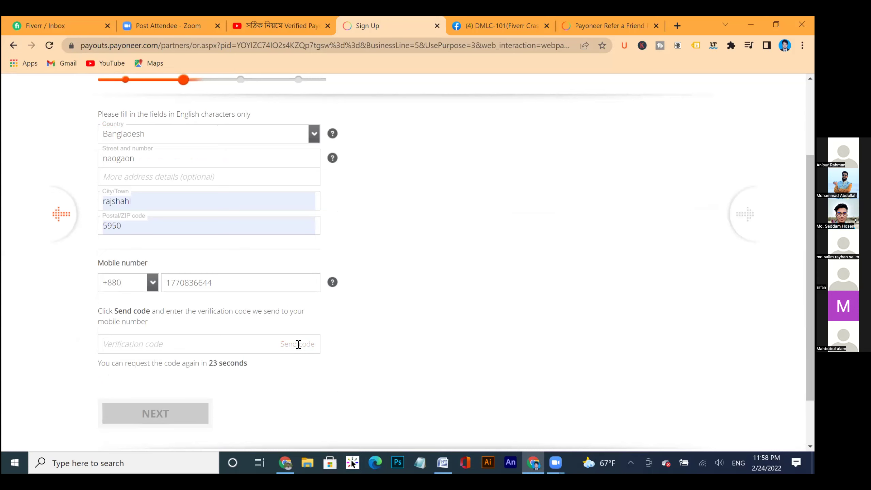
left_click(154, 347)
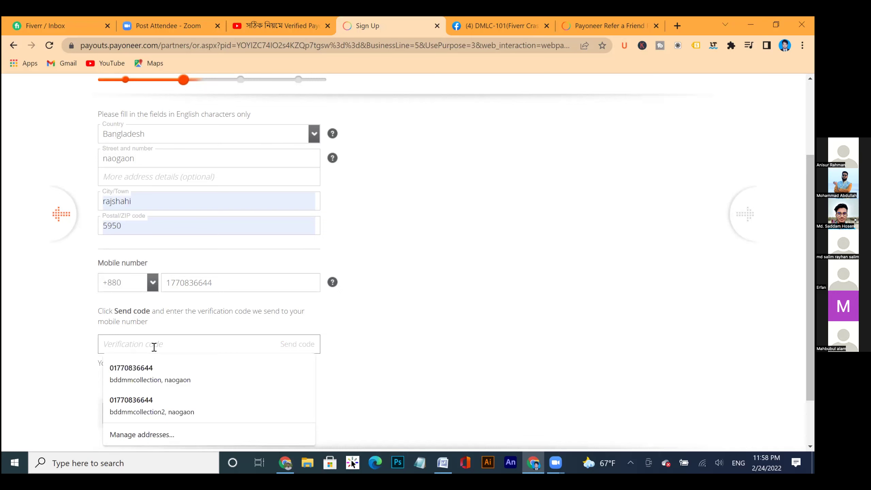
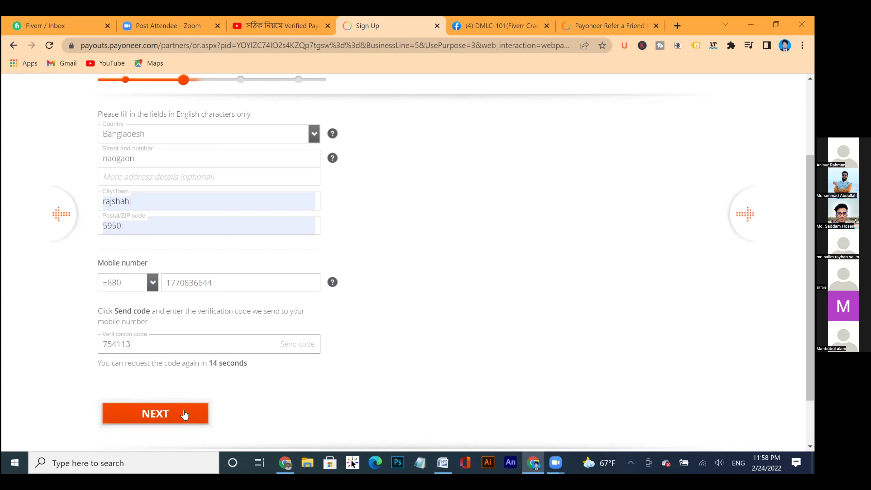
left_click(169, 421)
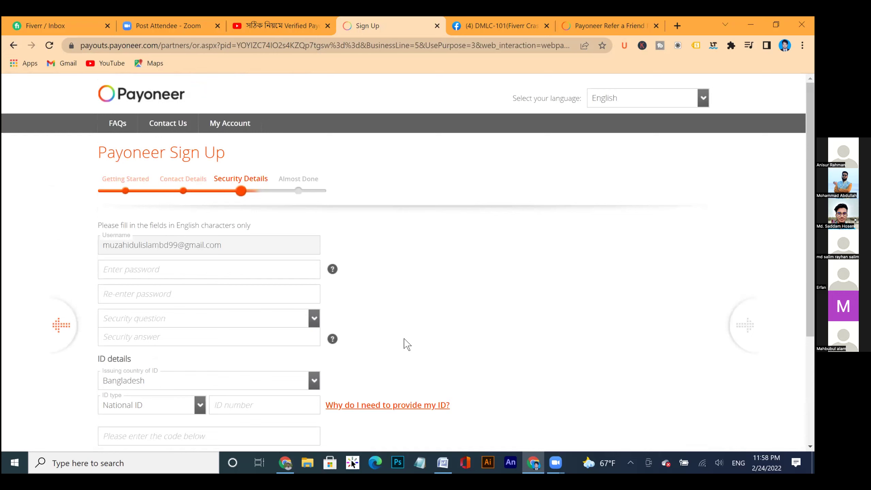
Skip Chrome's suggested password, type the account password, and re-enter it to confirm.
left_click(167, 271)
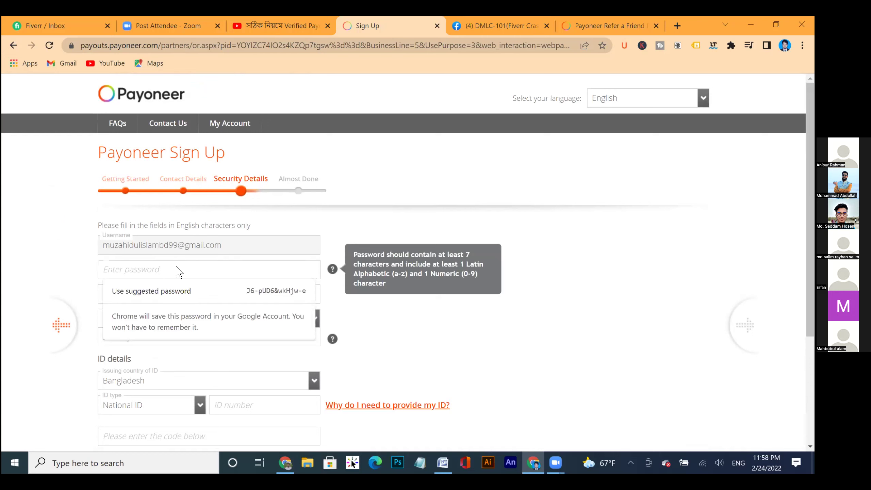
key("Down")
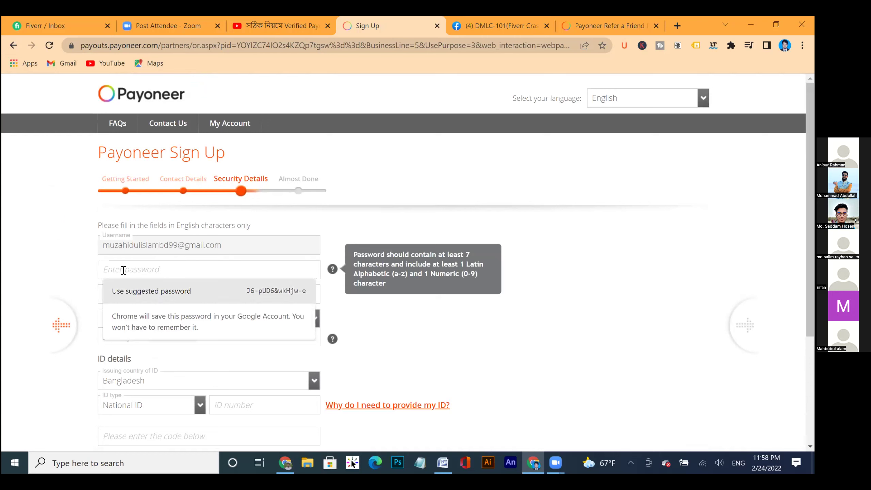
key("Up")
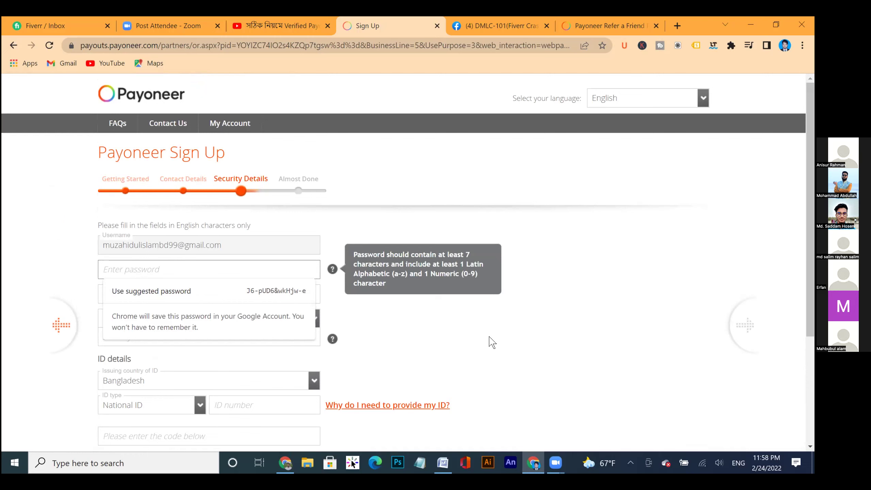
left_click(161, 271)
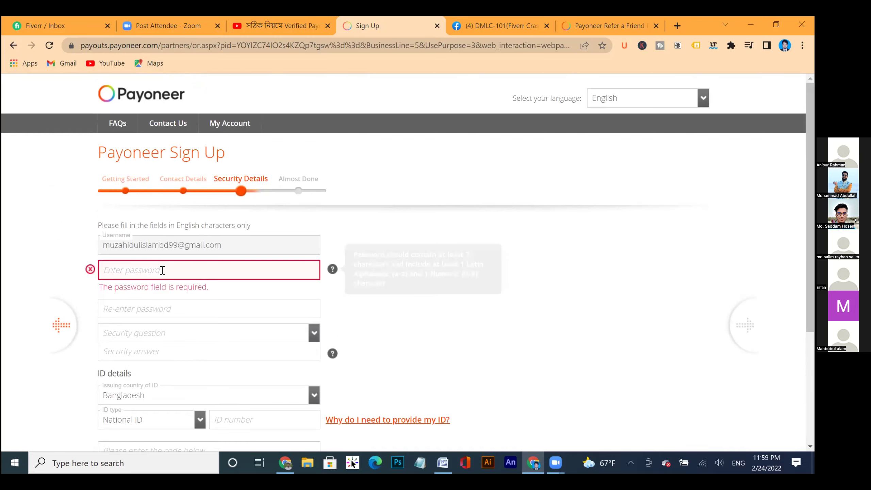
left_click(137, 271)
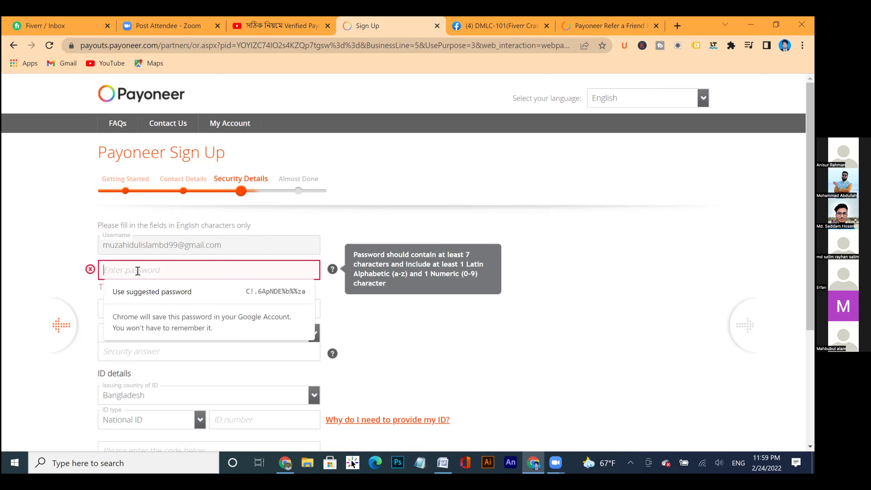
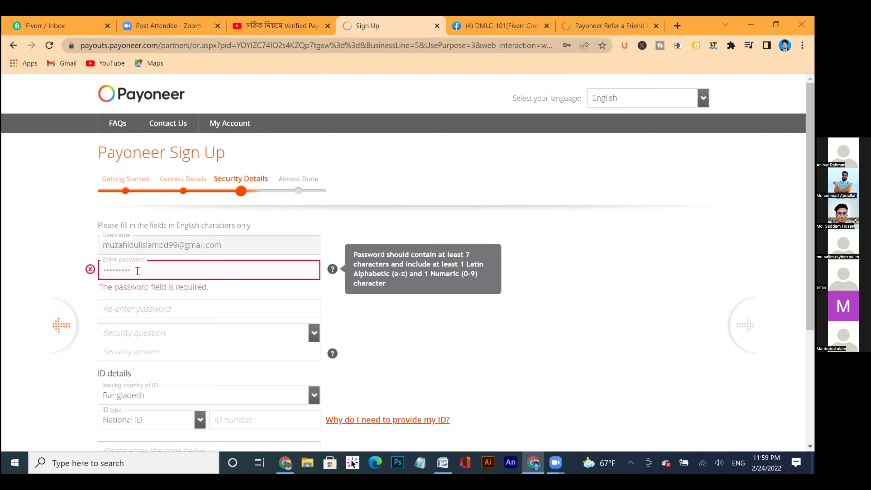
left_click(162, 310)
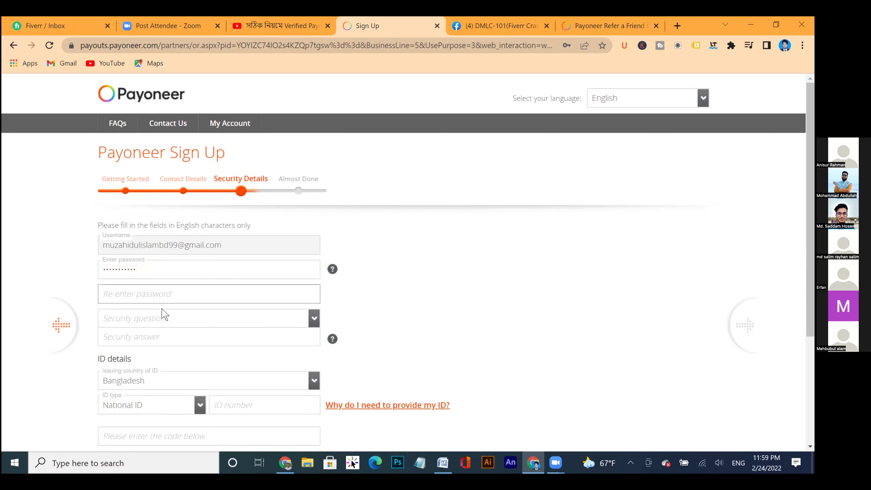
type("••••••••")
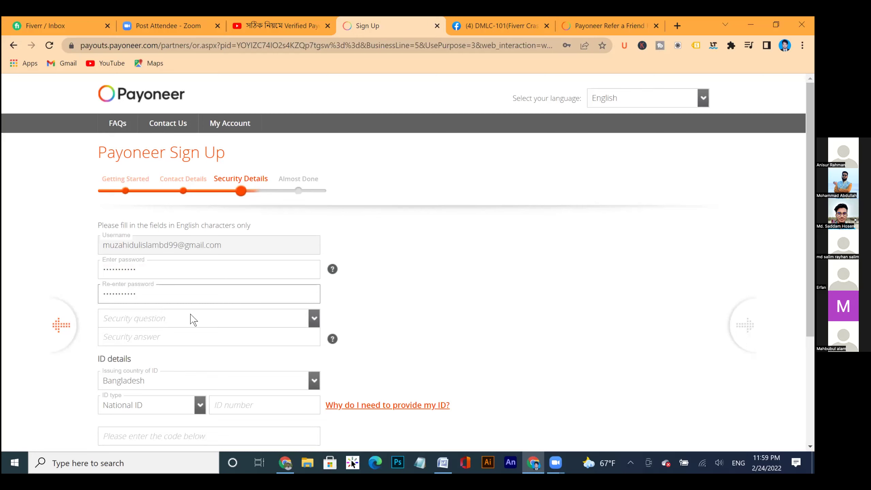
Choose 'What is the name of the college you went to?' and type the security answer.
left_click(224, 326)
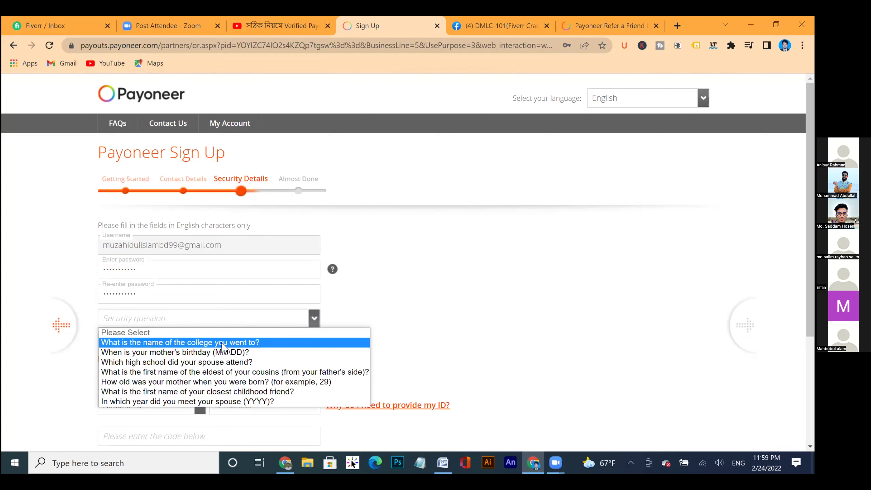
left_click(178, 336)
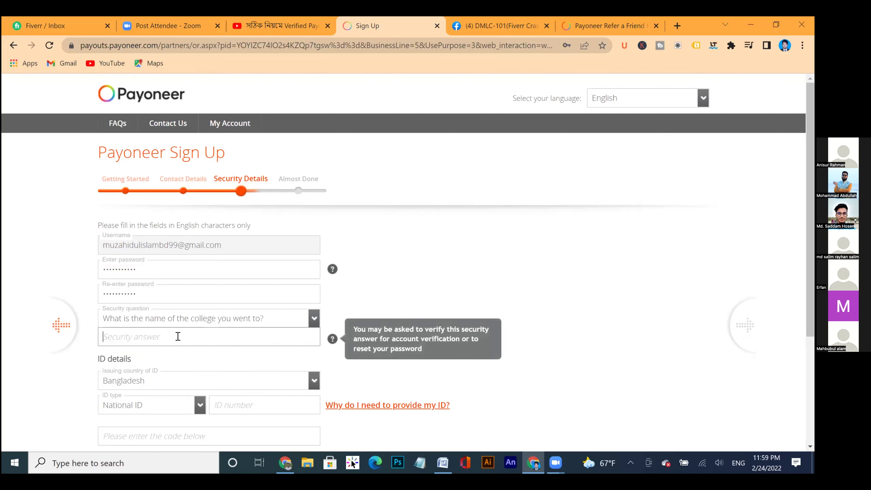
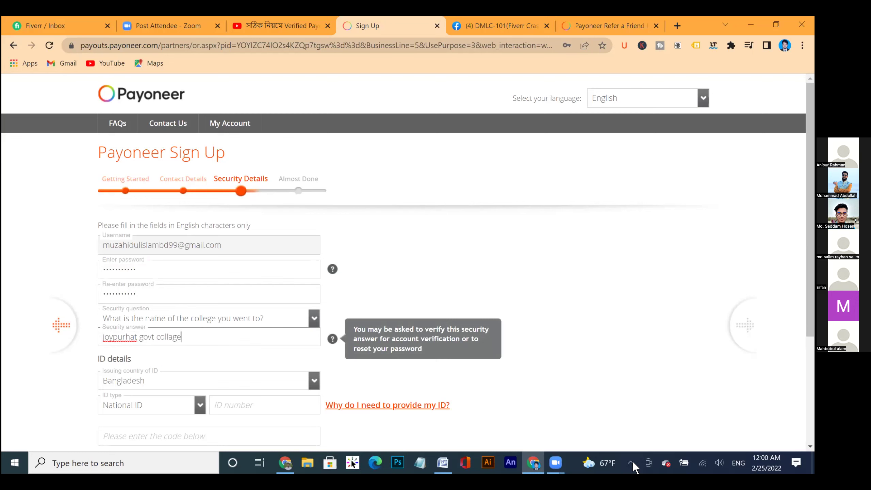
left_click(630, 462)
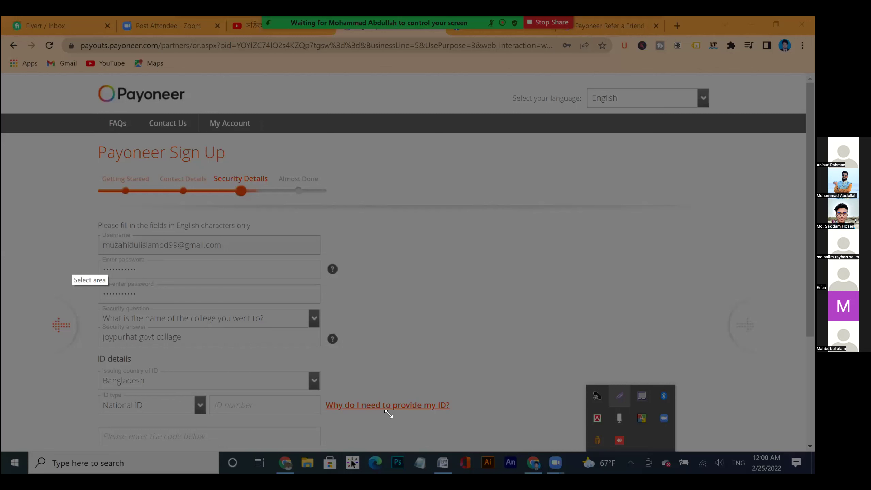
Capture the filled credentials area and save it to the Desktop as Screenshot_4.jpg.
left_click_drag(64, 239, 388, 414)
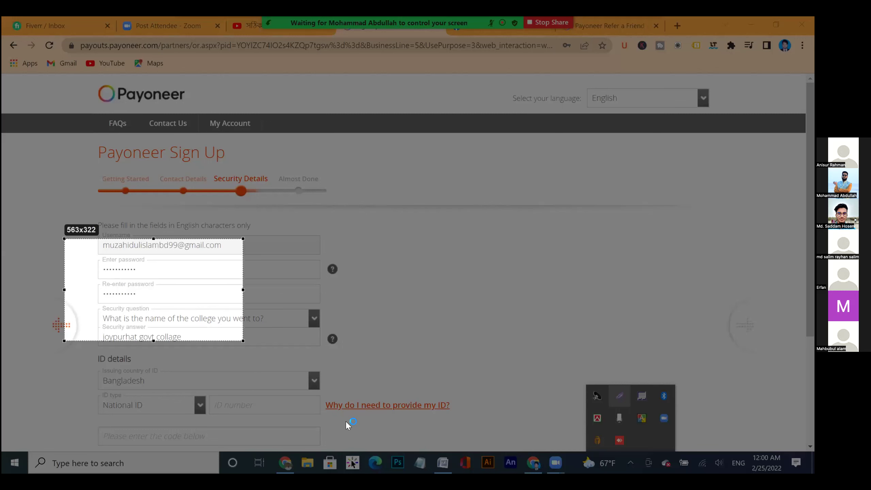
left_click(357, 428)
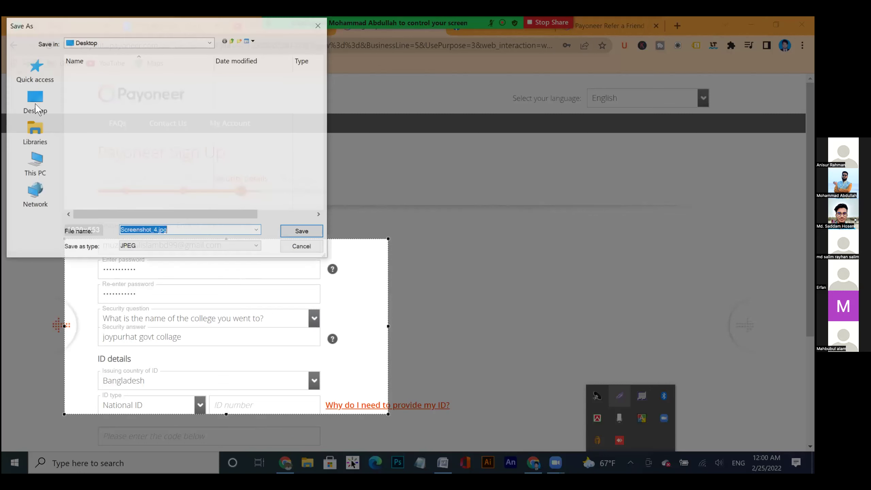
left_click(36, 105)
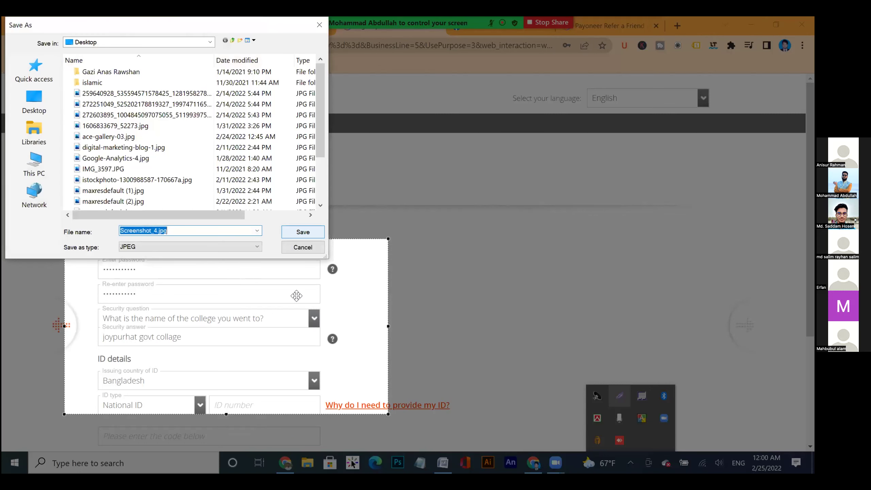
left_click(303, 232)
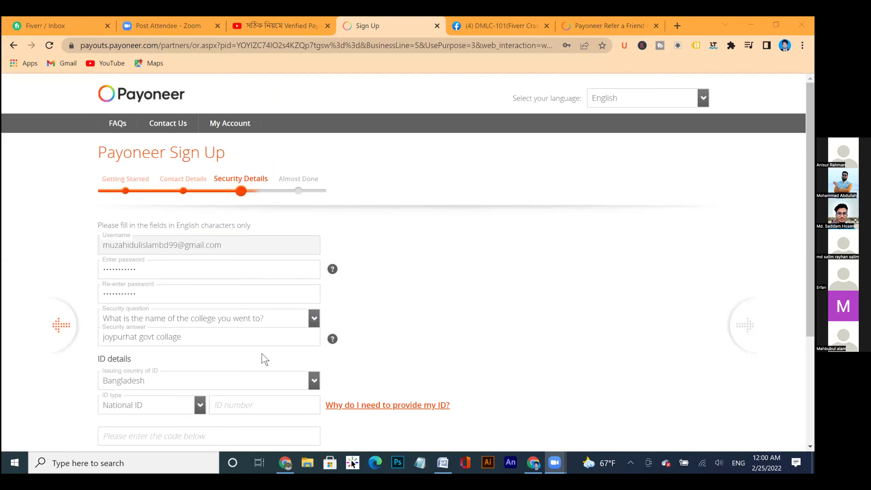
Correct the misspelled last letter of the security answer to 'e'.
scroll(253, 354, "down", 3)
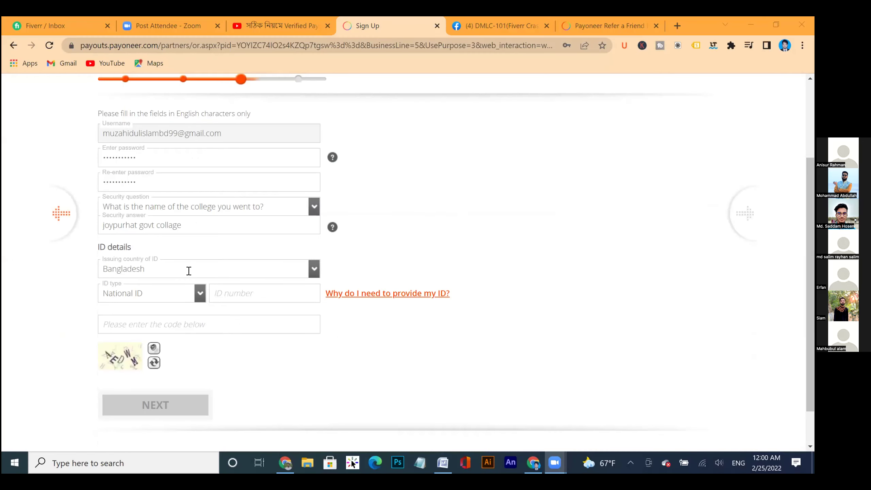
scroll(177, 241, "down", 2)
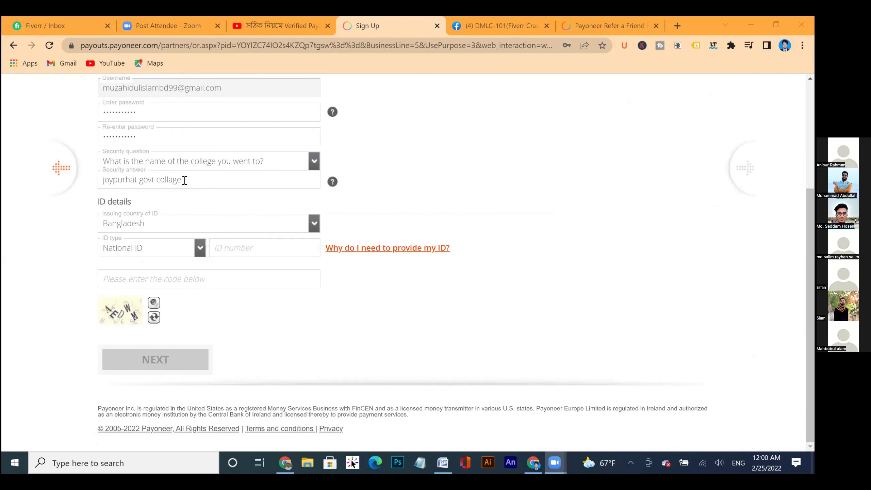
left_click(185, 180)
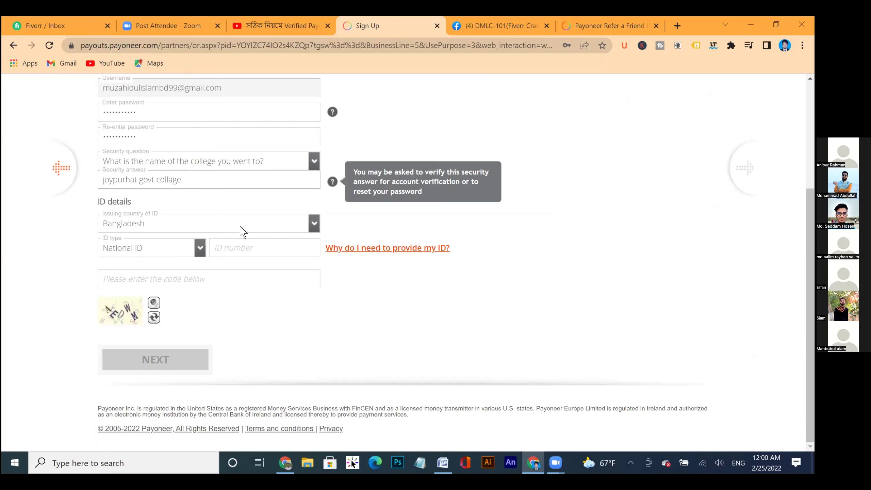
key("BackSpace")
type("e")
Capture the form area with Lightshot, then cancel the save dialog.
left_click(630, 462)
left_click(619, 396)
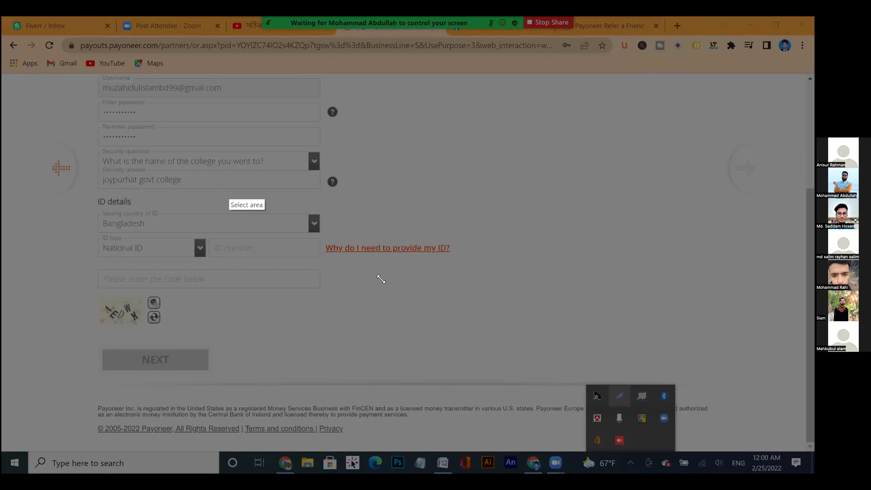
mouse_move(54, 93)
left_mouse_down()
mouse_move(358, 287)
mouse_move(385, 248)
left_mouse_up()
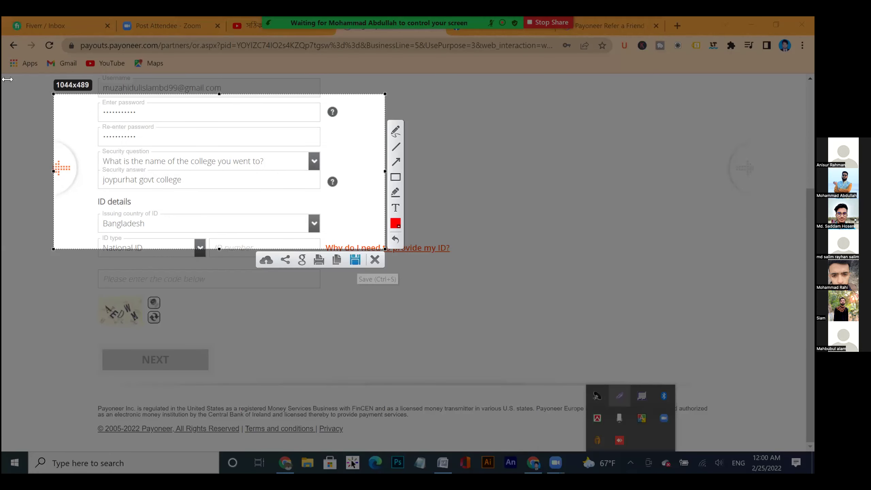
key("ctrl+s")
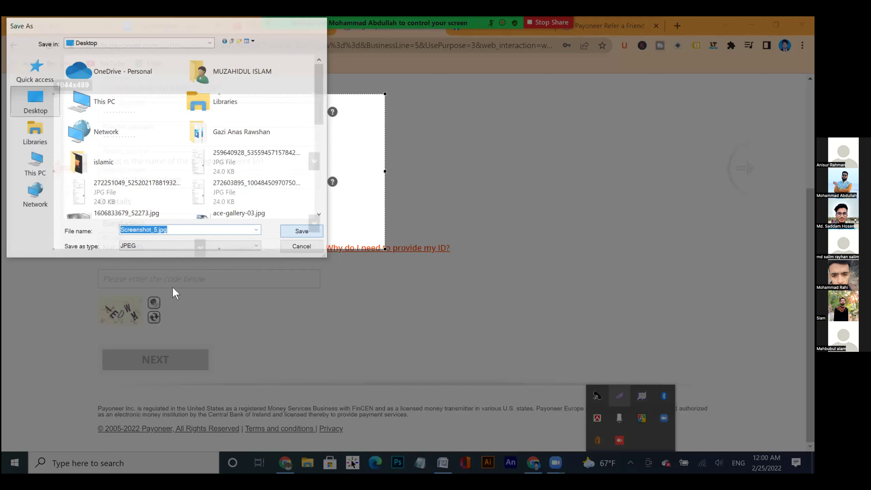
key("Return")
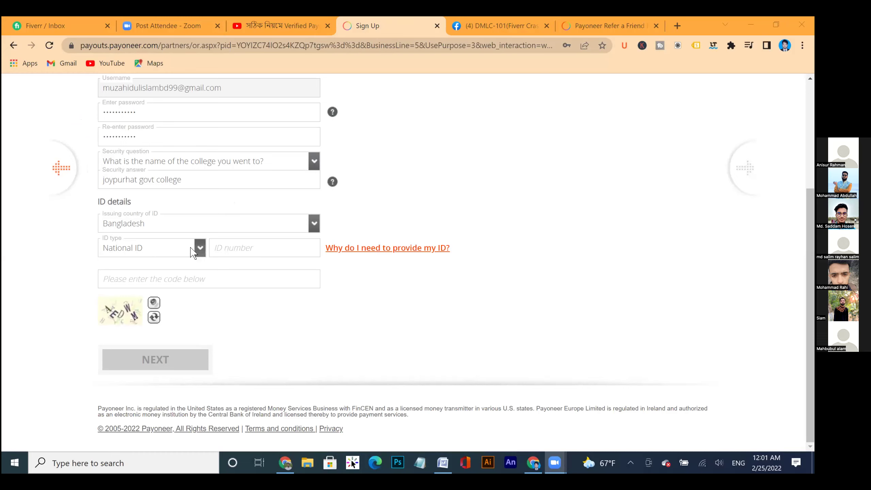
Set the ID type to Smart National Identity Number and enter the ID number.
left_click(236, 249)
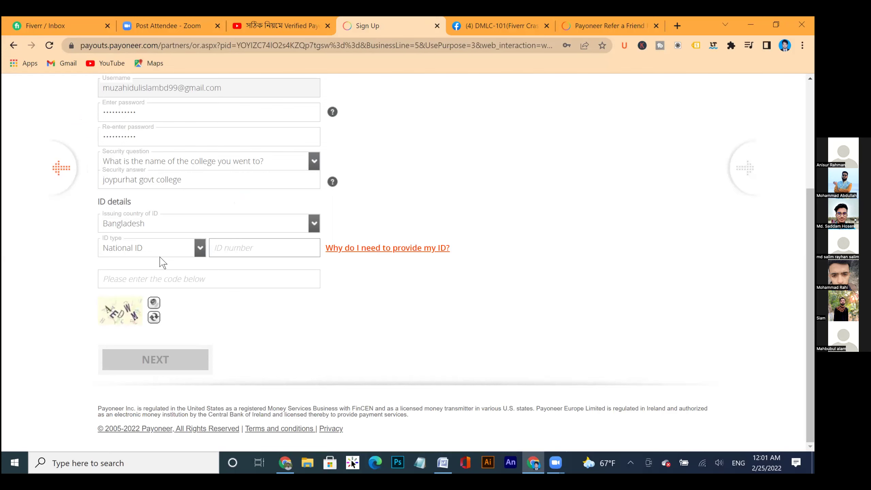
left_click(201, 249)
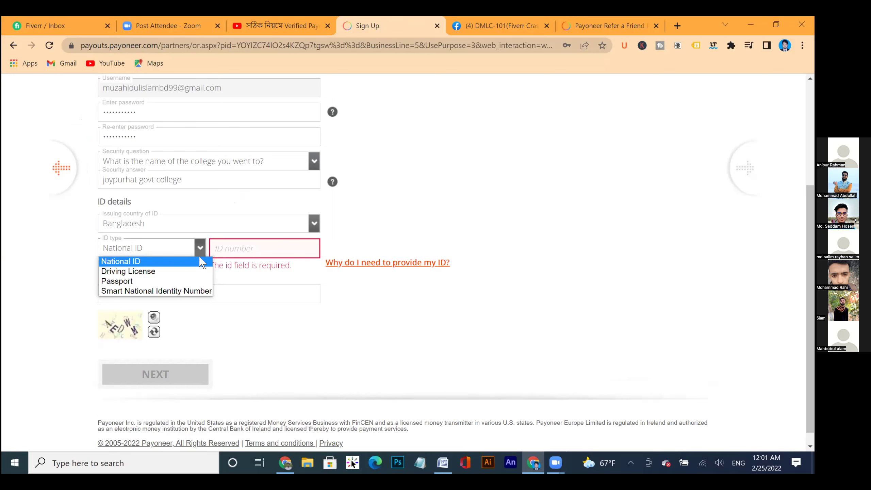
left_click(179, 292)
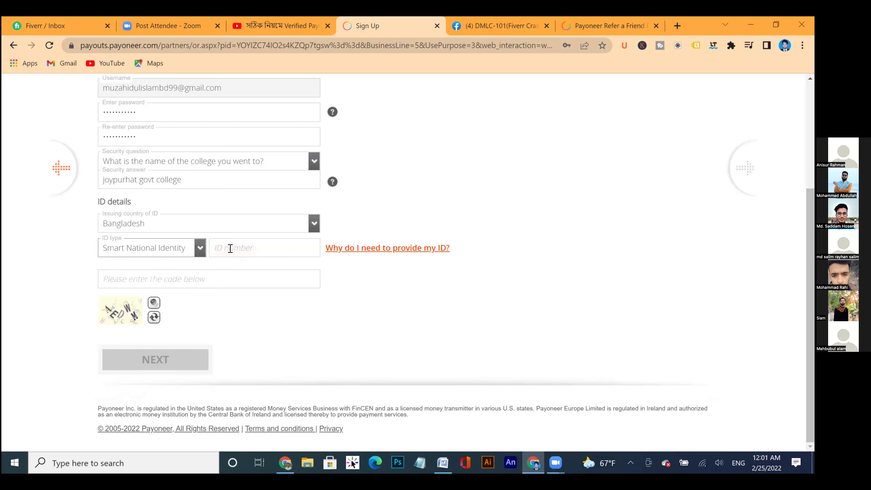
left_click(230, 249)
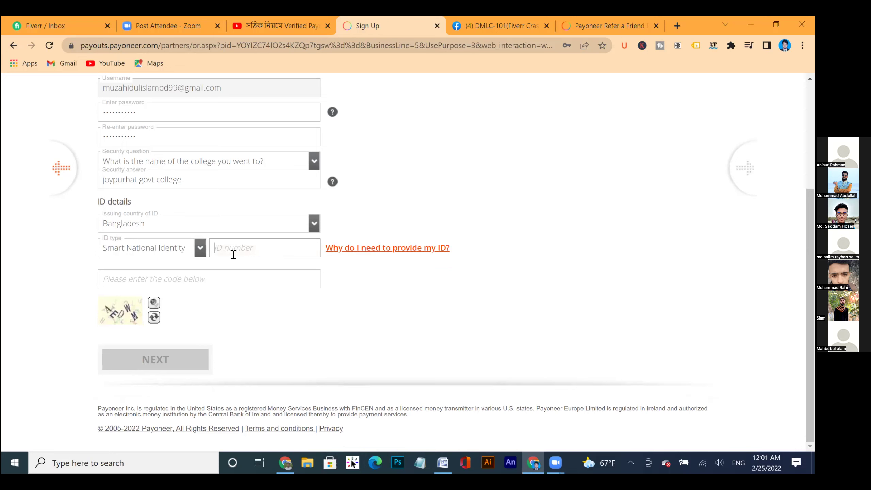
Enter the captcha verification code shown on the form.
left_click(123, 280)
type("A")
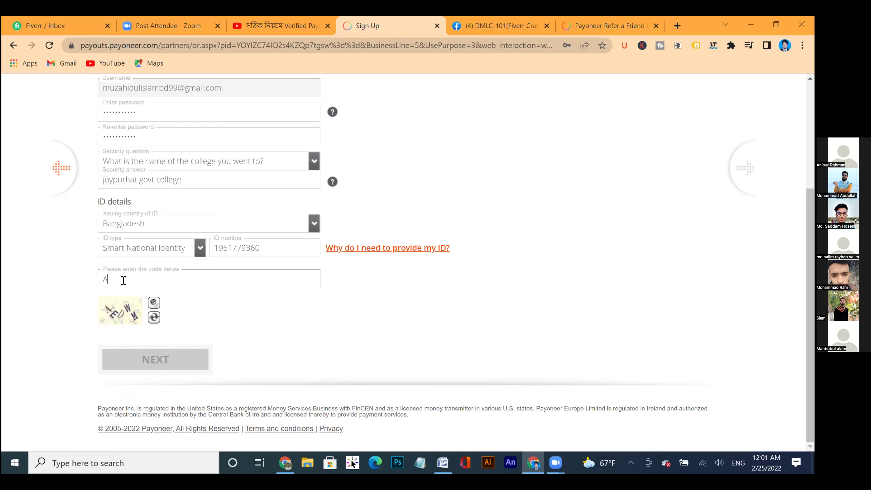
type("EDWM")
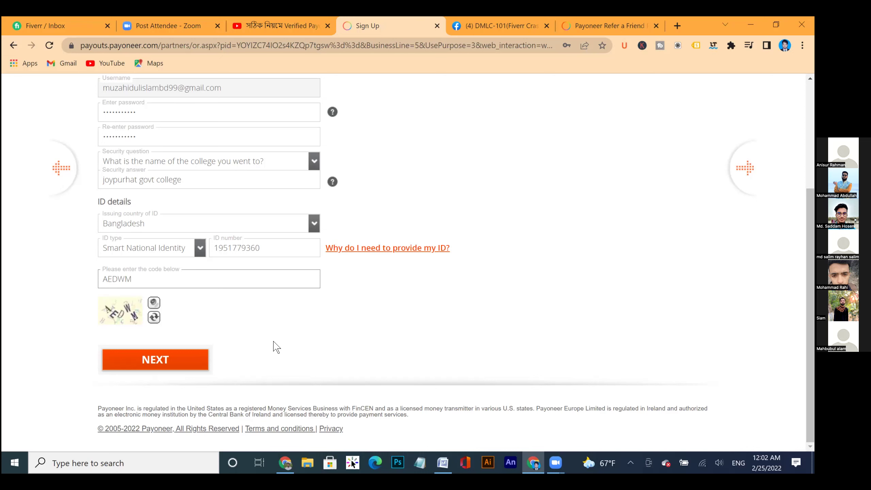
scroll(223, 348, "up", 1)
scroll(156, 363, "down", 1)
Advance to the Almost Done bank account step and review the form.
left_click(156, 364)
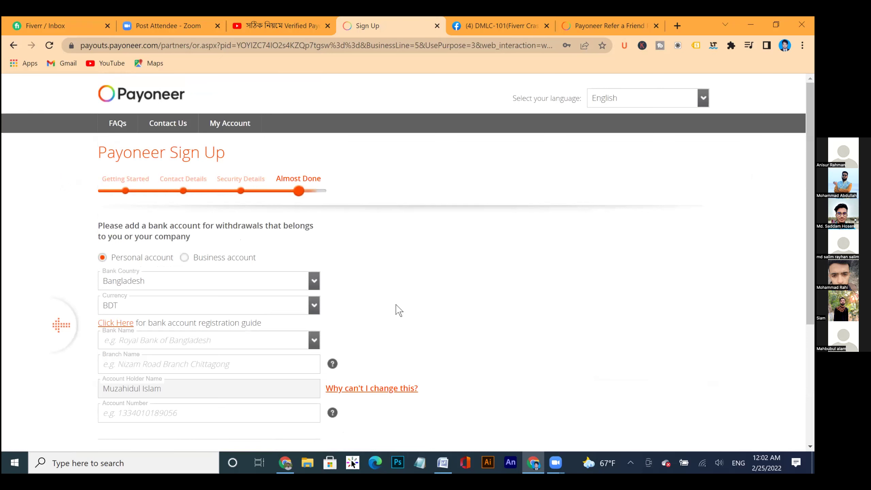
scroll(399, 311, "down", 2)
scroll(396, 310, "down", 2)
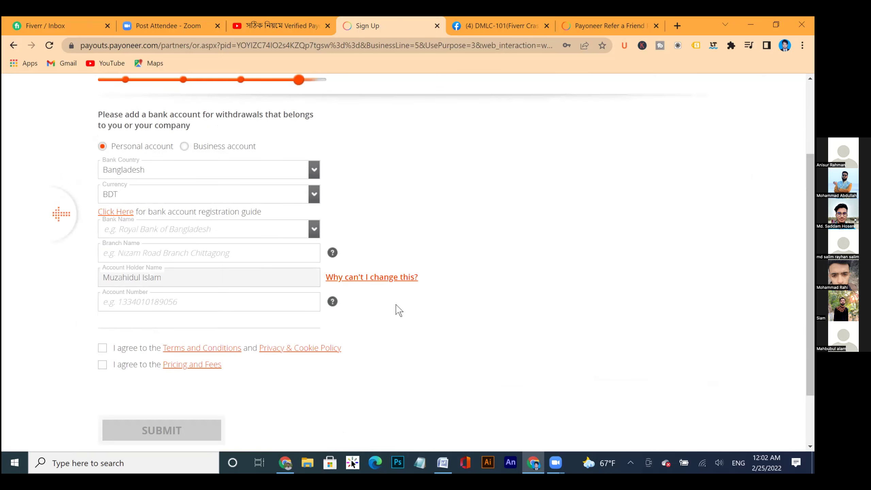
scroll(398, 309, "down", 2)
scroll(389, 310, "up", 2)
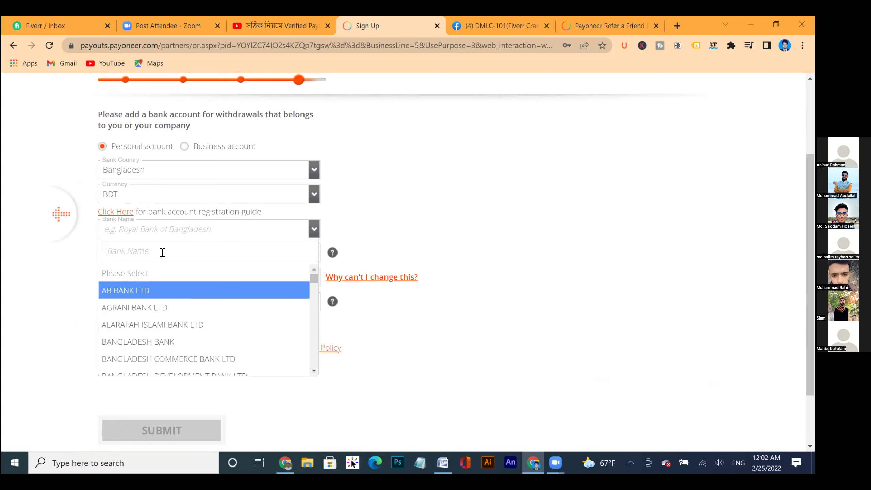
Search the bank list for 'islami' and choose ISLAMI BANK BANGLADESH LTD.
type("isla")
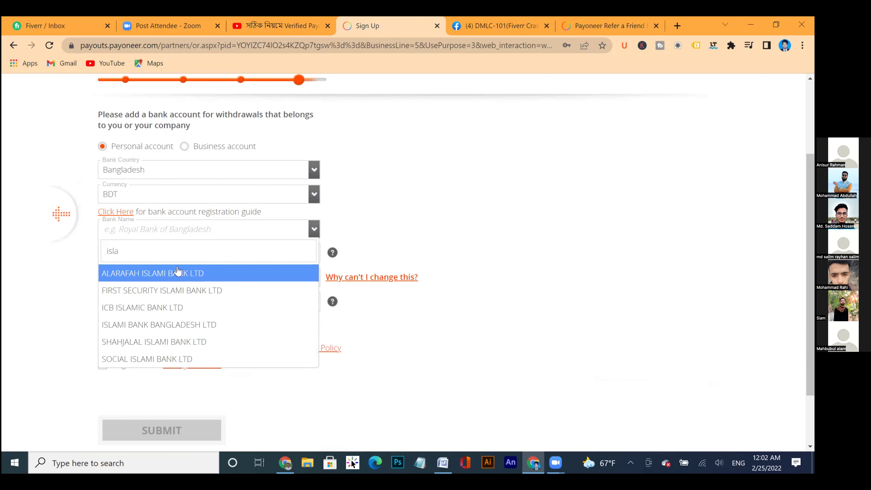
type("miba")
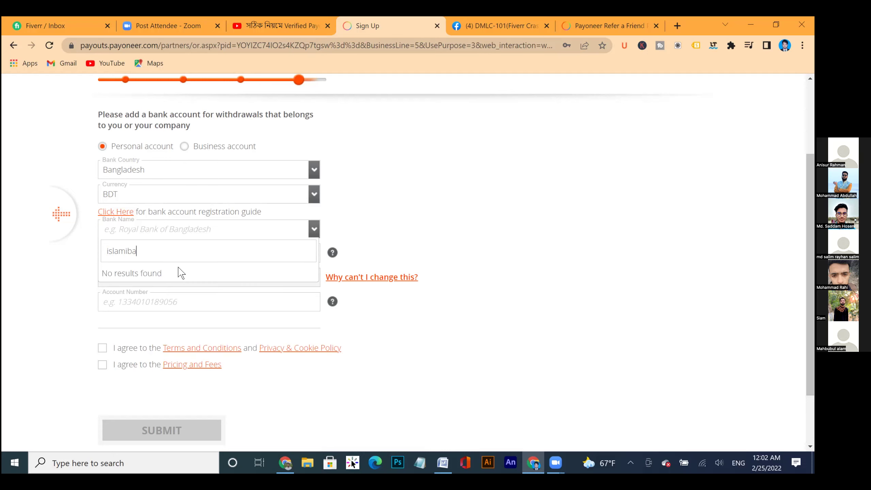
key("BackSpace")
key("BackSpace")
key("BackSpace")
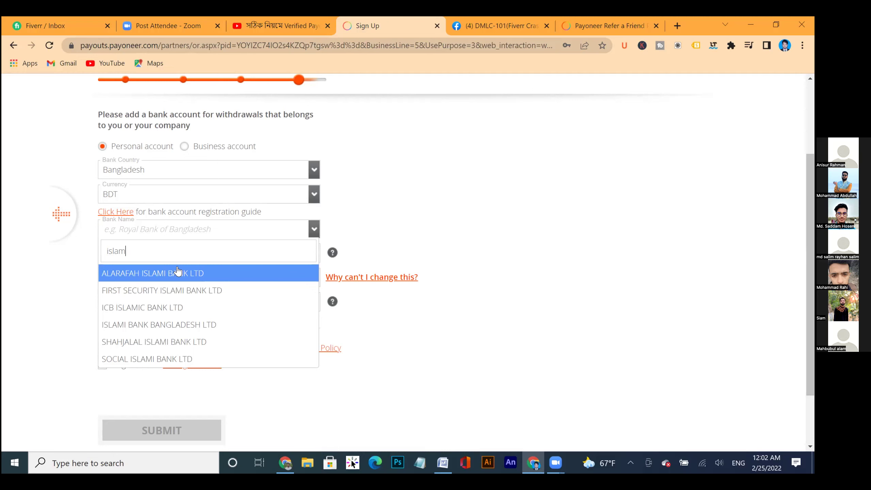
key("Down")
key("Down")
key("Down")
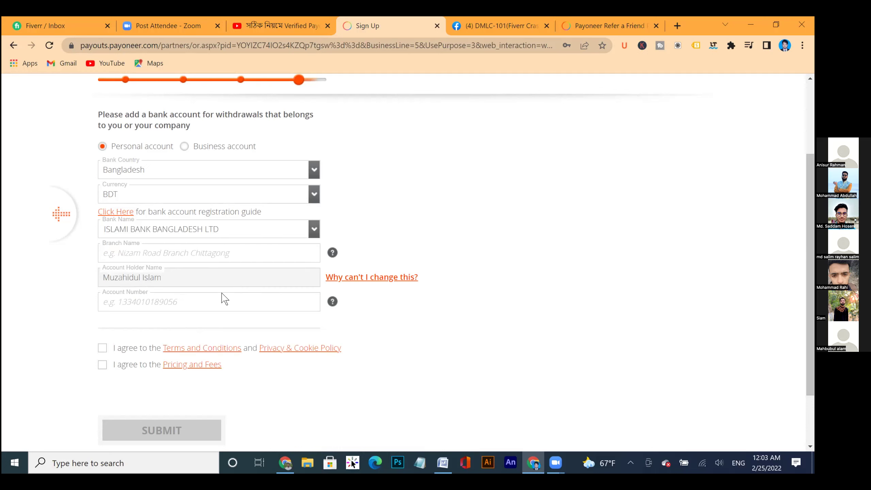
left_click(169, 254)
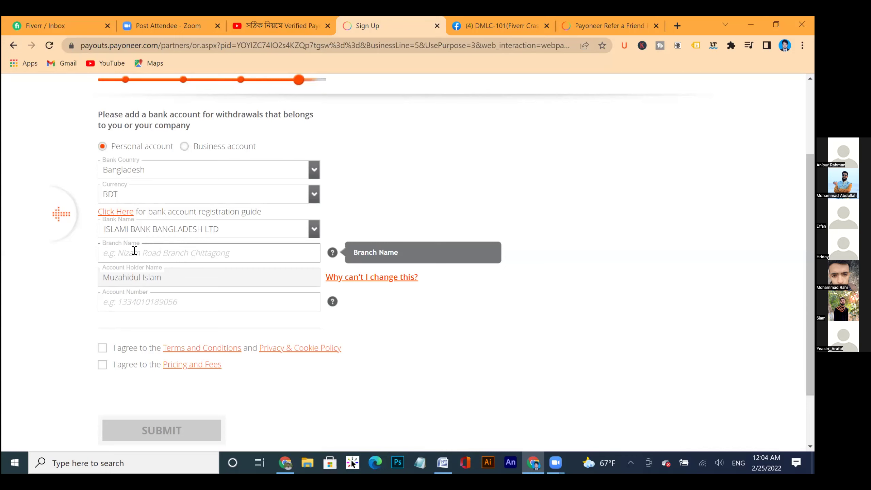
Enter 'amaitara bazar agent bank' as the branch name.
type("amaitara")
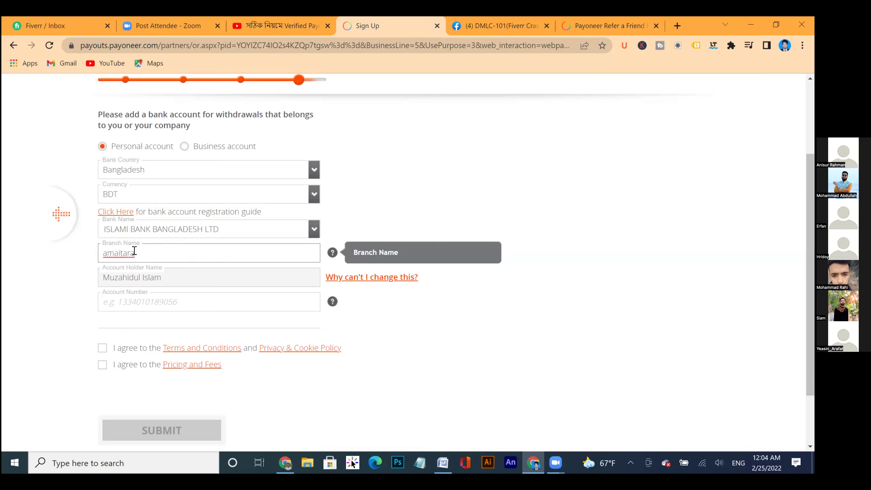
type(" bazar agent bank")
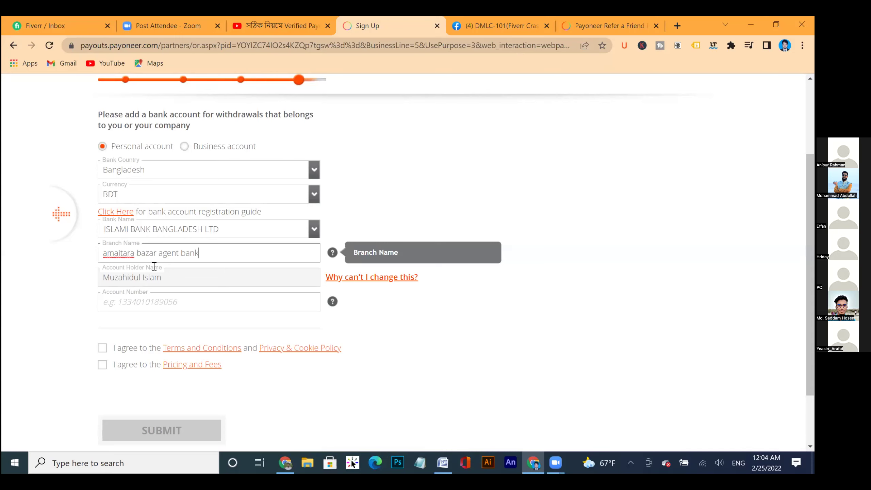
Enter the bank account number in the Account Number field.
left_click(190, 300)
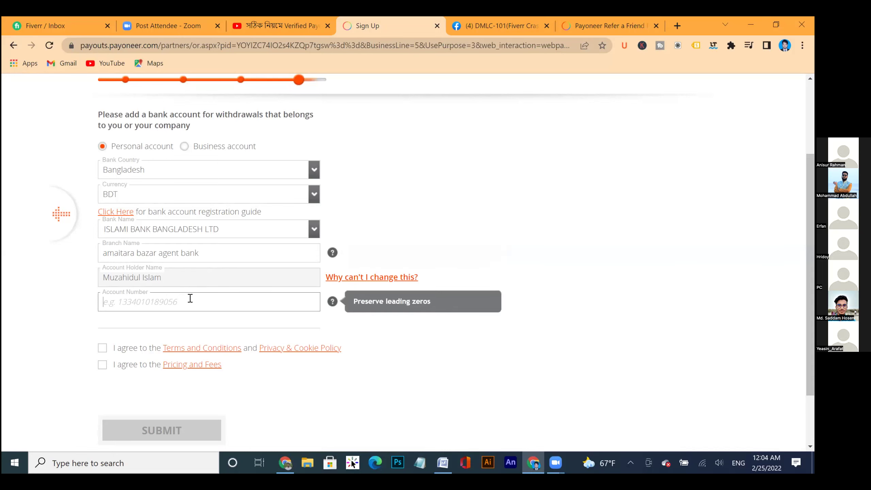
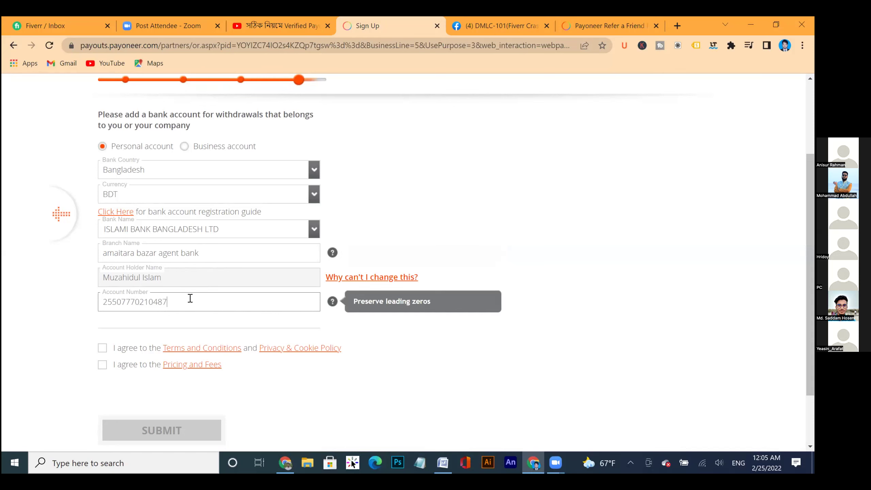
Accept Terms and Pricing agreements, fix the account number's wrong digit to 0, and submit.
left_click(102, 348)
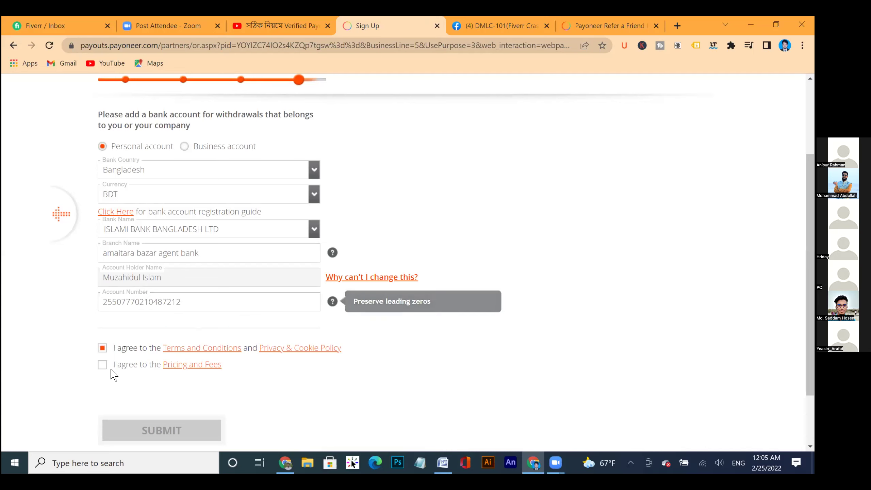
left_click(102, 364)
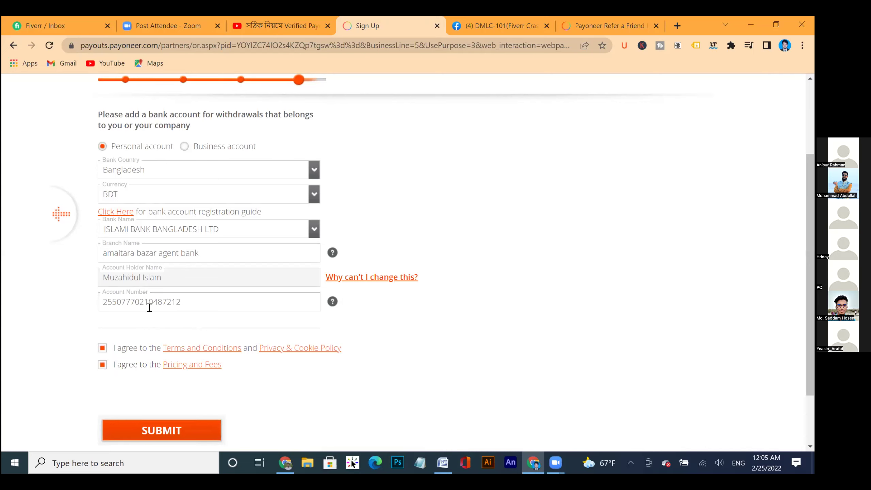
left_click(110, 301)
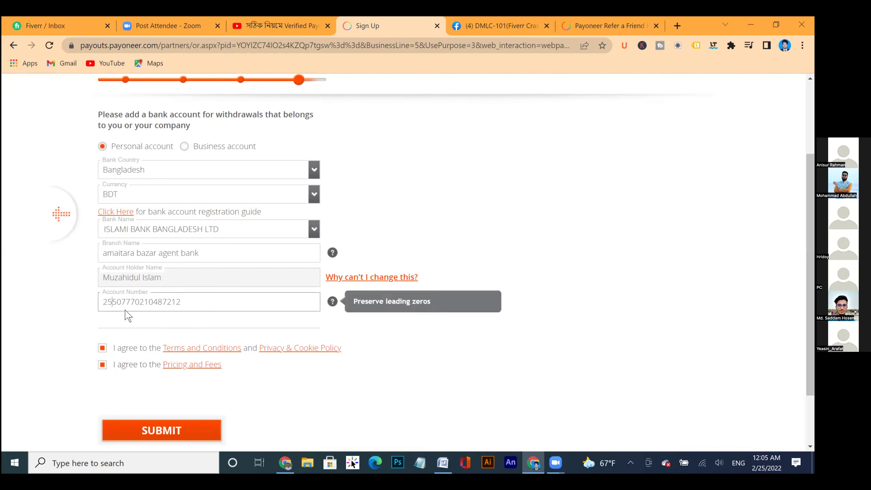
key("BackSpace")
type("0")
left_click(160, 437)
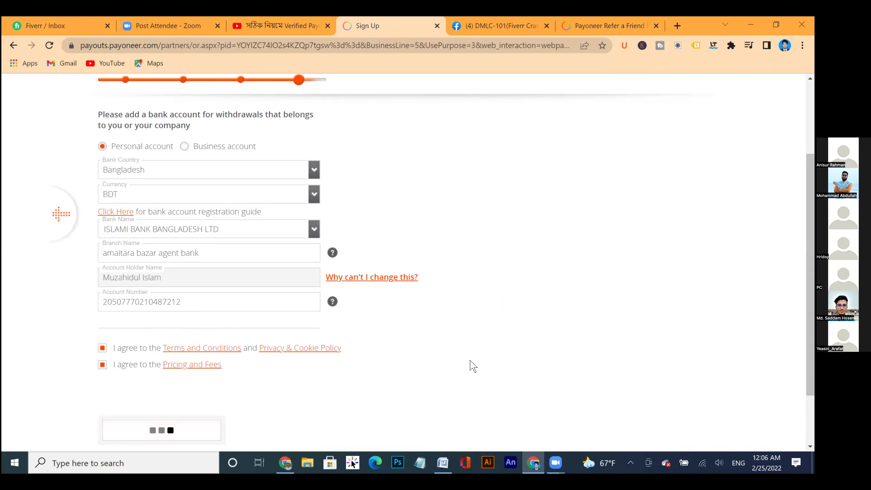